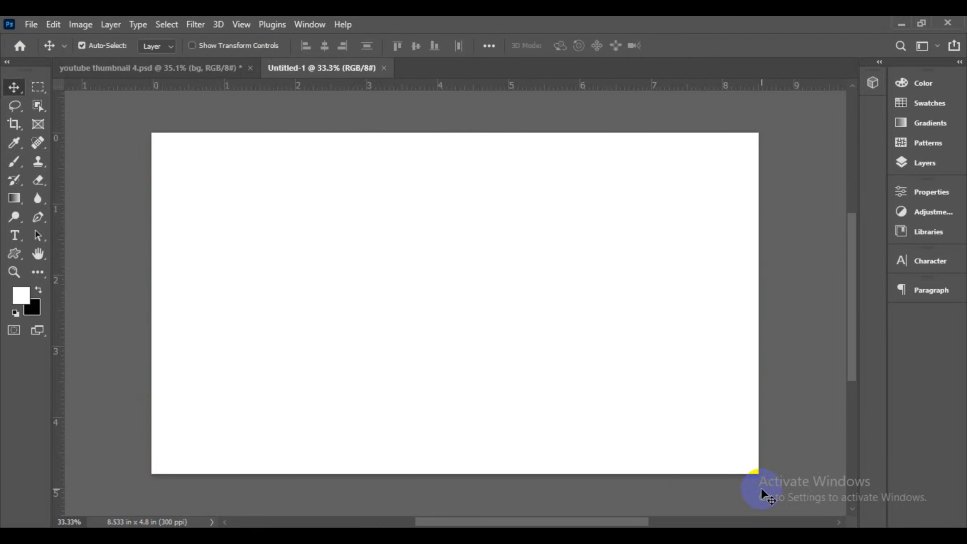
# Step: Place the DALL-E business-themed background image into the blank document as a linked file
pyautogui.click(917, 161)
pyautogui.click(917, 161)
pyautogui.click(31, 25)
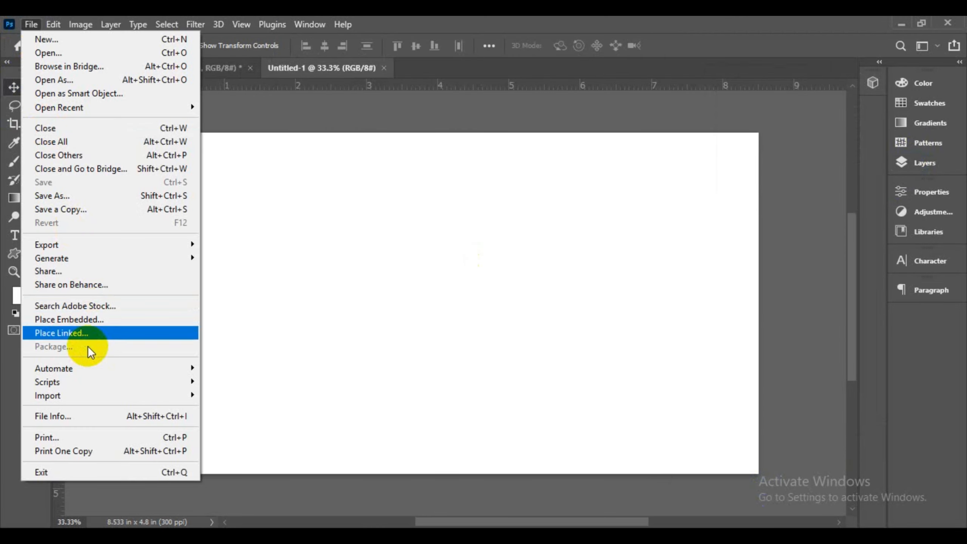
pyautogui.click(78, 333)
pyautogui.click(351, 156)
pyautogui.click(554, 411)
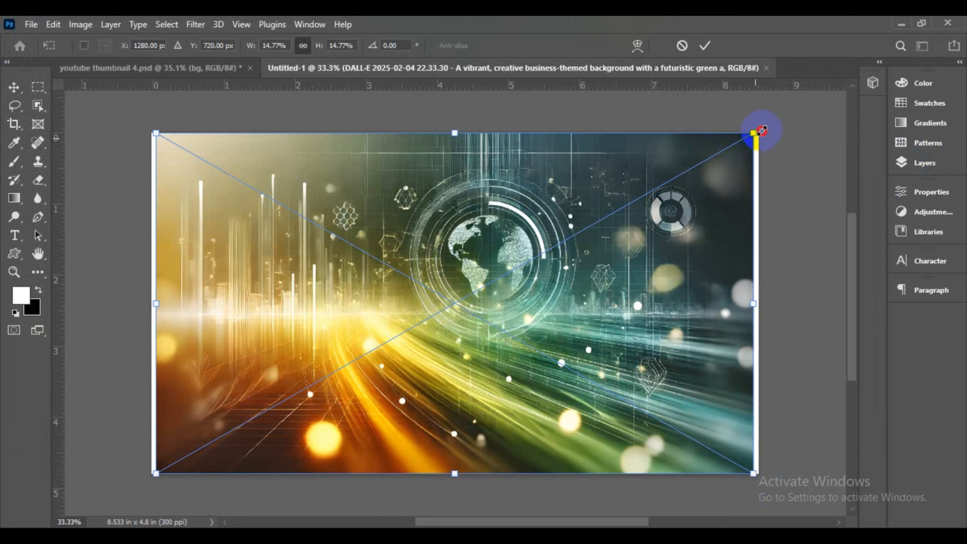
# Step: Enlarge the placed background past the canvas edges and position it so the globe sits in the canvas's left half
pyautogui.moveTo(762, 131); pyautogui.dragTo(767, 127)
pyautogui.scroll(-4, 501, 429)
pyautogui.scroll(-2, 440, 411)
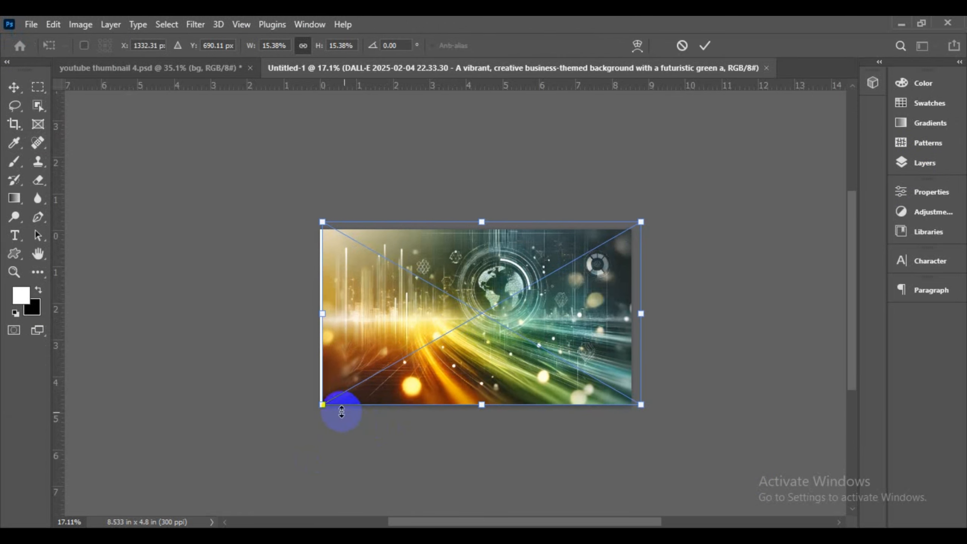
pyautogui.moveTo(322, 406); pyautogui.dragTo(191, 464)
pyautogui.moveTo(398, 408)
pyautogui.mouseDown()
pyautogui.moveTo(389, 408)
pyautogui.moveTo(401, 397)
pyautogui.mouseUp()
pyautogui.click(711, 49)
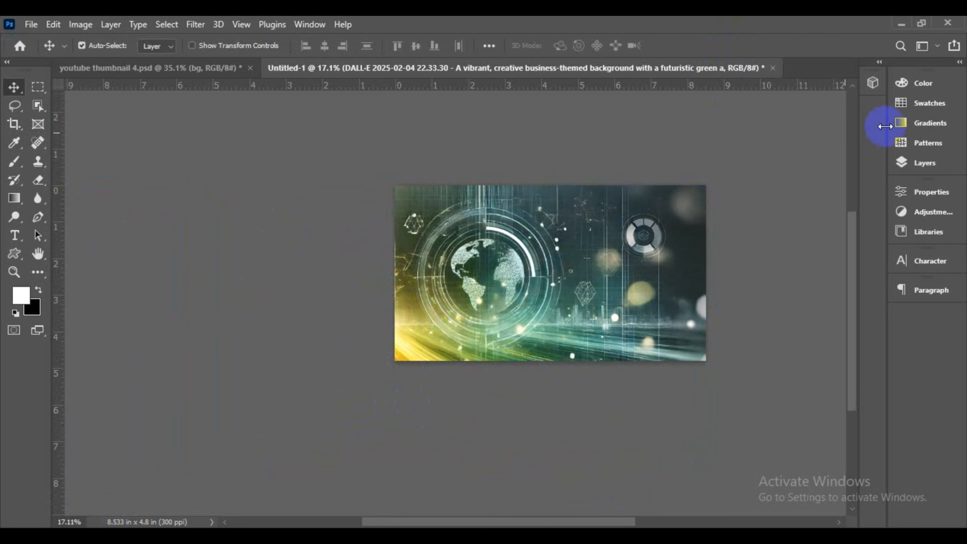
# Step: Add a Curves adjustment layer above the background, moving the black point inward and lowering the white point
pyautogui.click(924, 163)
pyautogui.click(517, 310)
pyautogui.scroll(2, 517, 310)
pyautogui.moveTo(552, 227); pyautogui.dragTo(442, 265)
pyautogui.scroll(2, 441, 265)
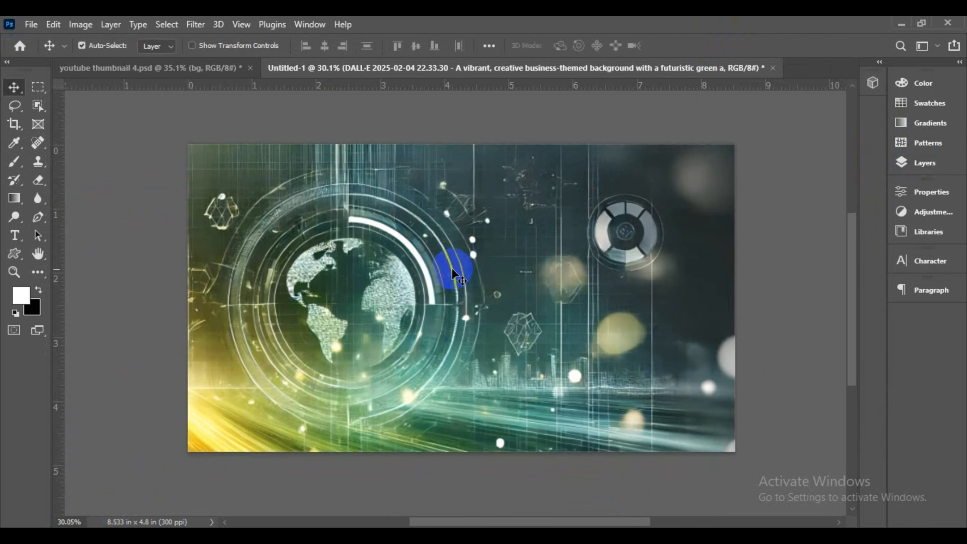
pyautogui.click(924, 162)
pyautogui.click(807, 439)
pyautogui.click(828, 260)
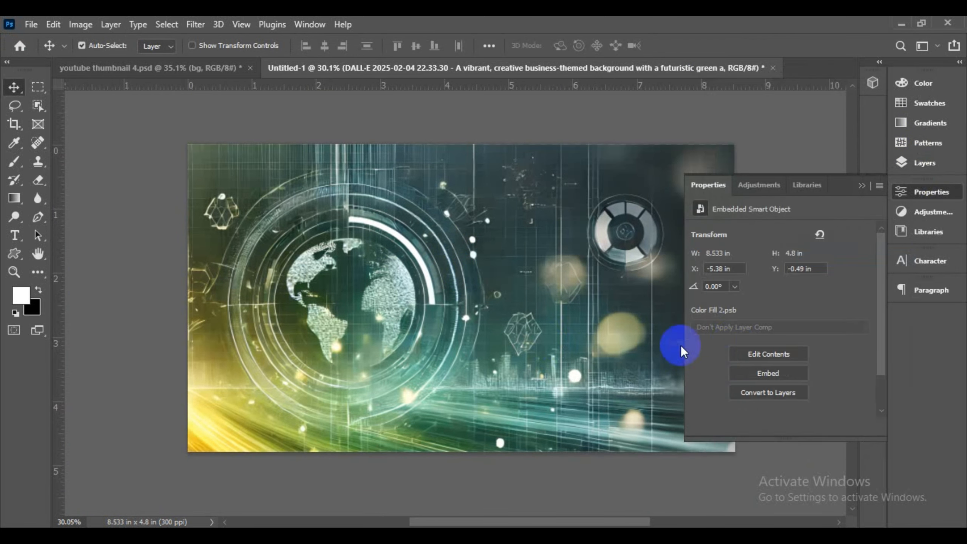
pyautogui.moveTo(725, 411); pyautogui.dragTo(745, 424)
pyautogui.click(864, 268)
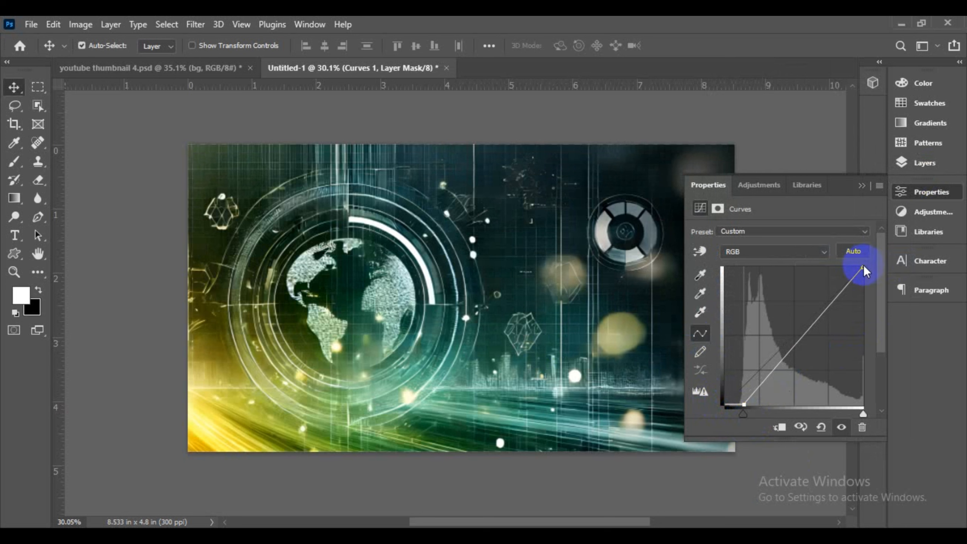
pyautogui.moveTo(863, 267); pyautogui.dragTo(873, 287)
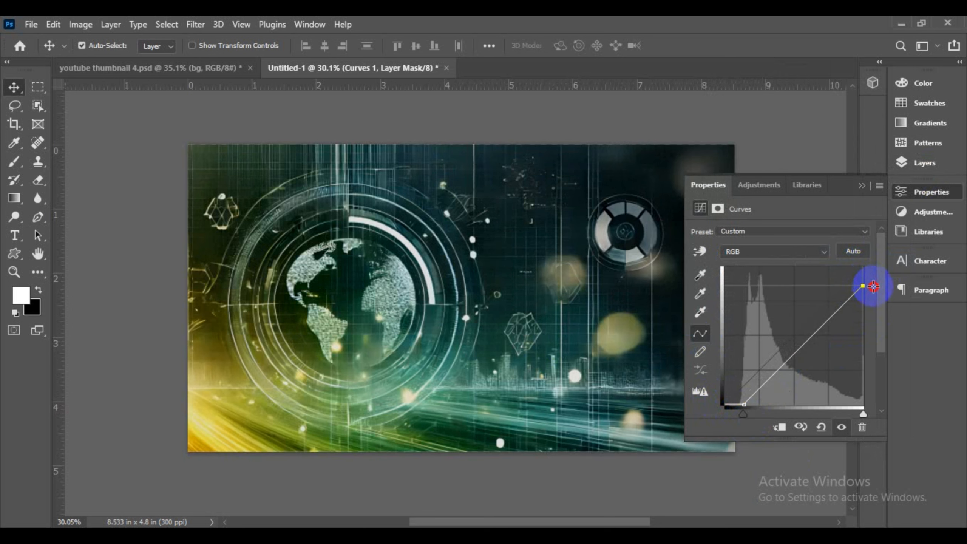
# Step: Try to clip the Curves 1 adjustment to the background image layer beneath it
pyautogui.click(914, 194)
pyautogui.click(912, 167)
pyautogui.click(915, 163)
pyautogui.click(916, 163)
pyautogui.rightClick(824, 167)
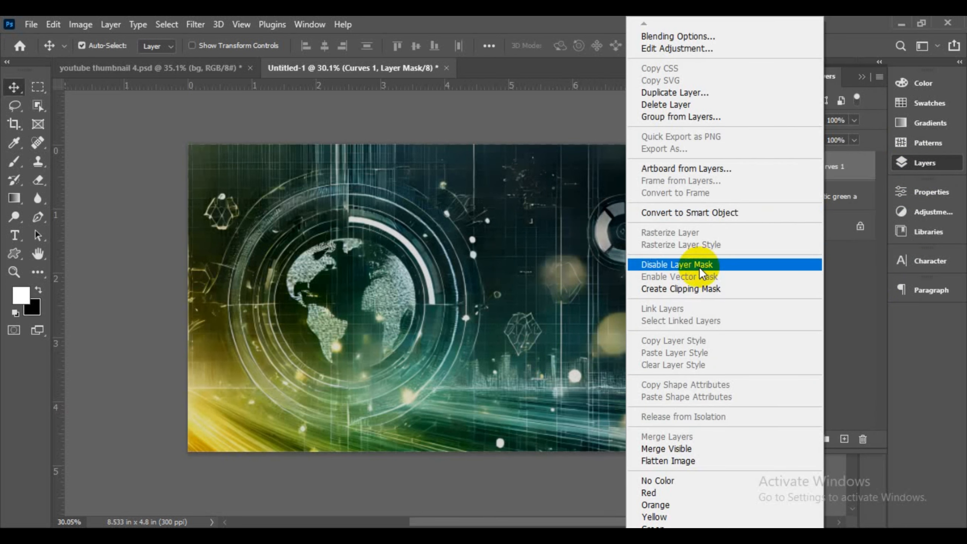
pyautogui.click(697, 289)
pyautogui.click(918, 164)
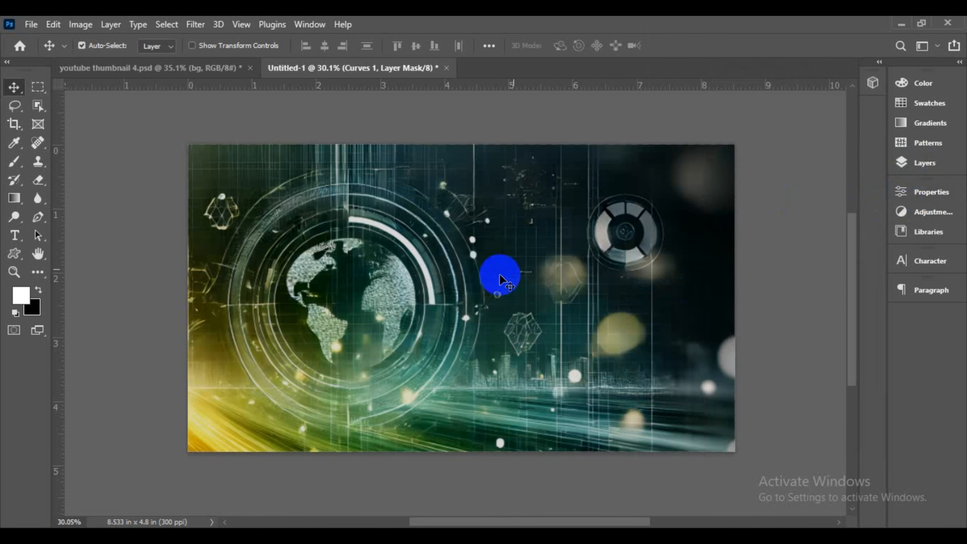
# Step: Place the bohemian-man-with-his-arms-crossed photo as a linked file at its default size
pyautogui.click(31, 24)
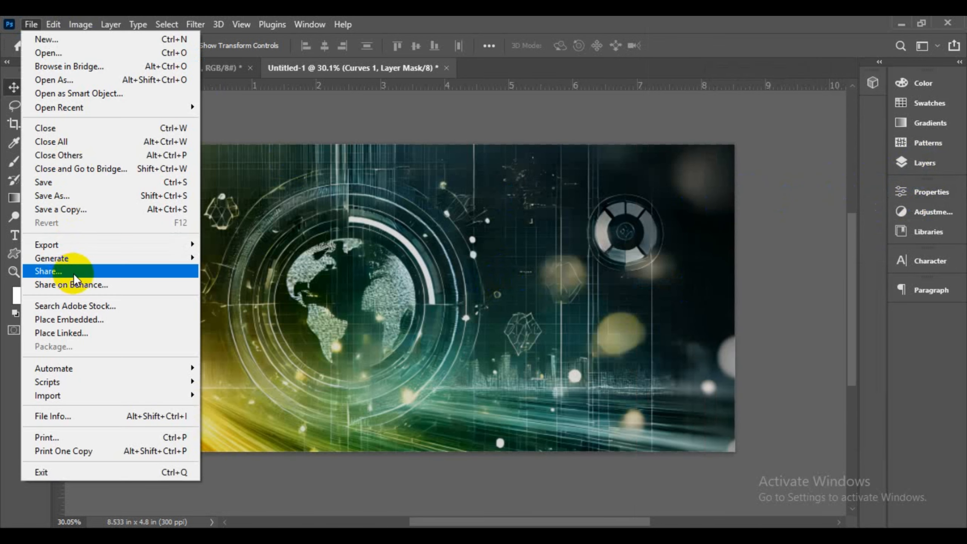
pyautogui.click(67, 338)
pyautogui.click(385, 152)
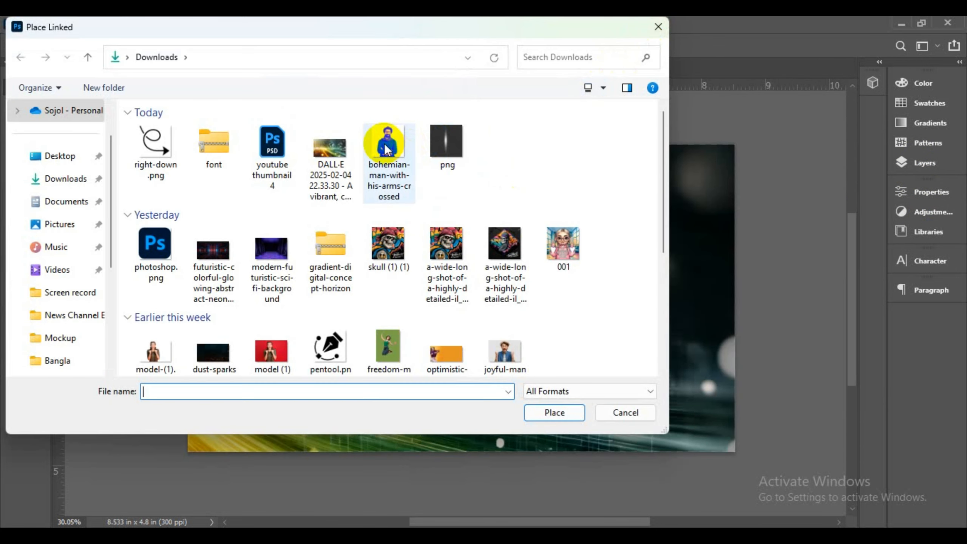
pyautogui.click(554, 412)
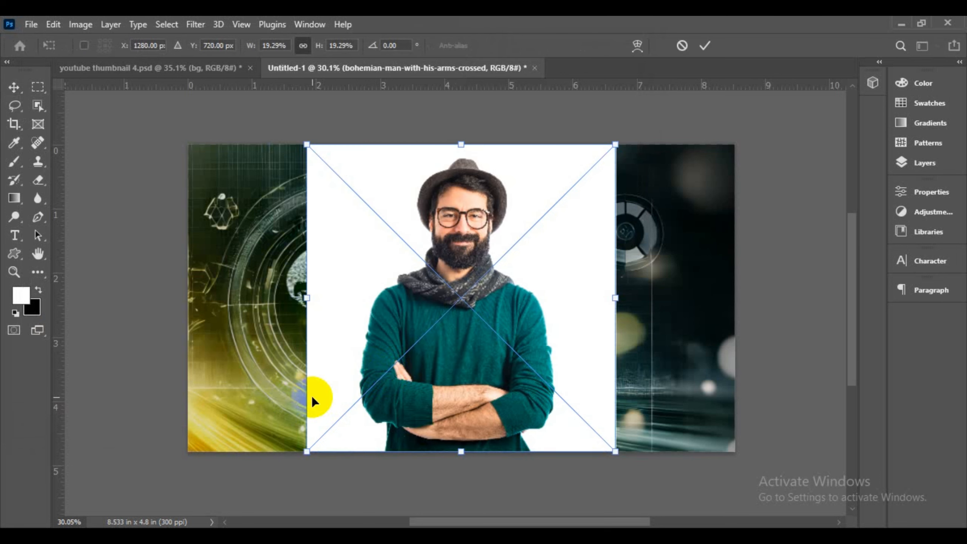
pyautogui.click(705, 45)
# Step: Cut the man out of his white backdrop with Select Subject and Select and Mask, output as a masked layer copy
pyautogui.click(930, 160)
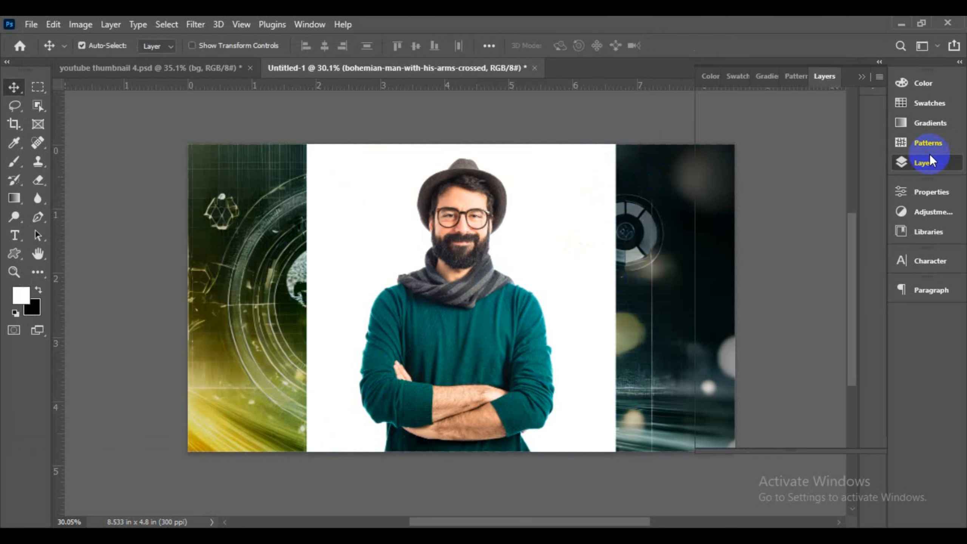
pyautogui.click(930, 160)
pyautogui.click(39, 106)
pyautogui.click(556, 41)
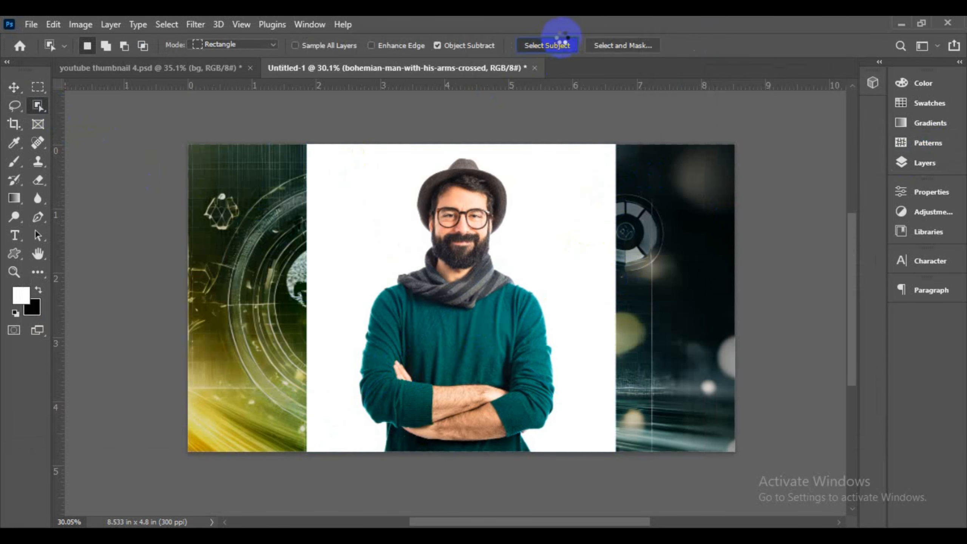
pyautogui.click(623, 45)
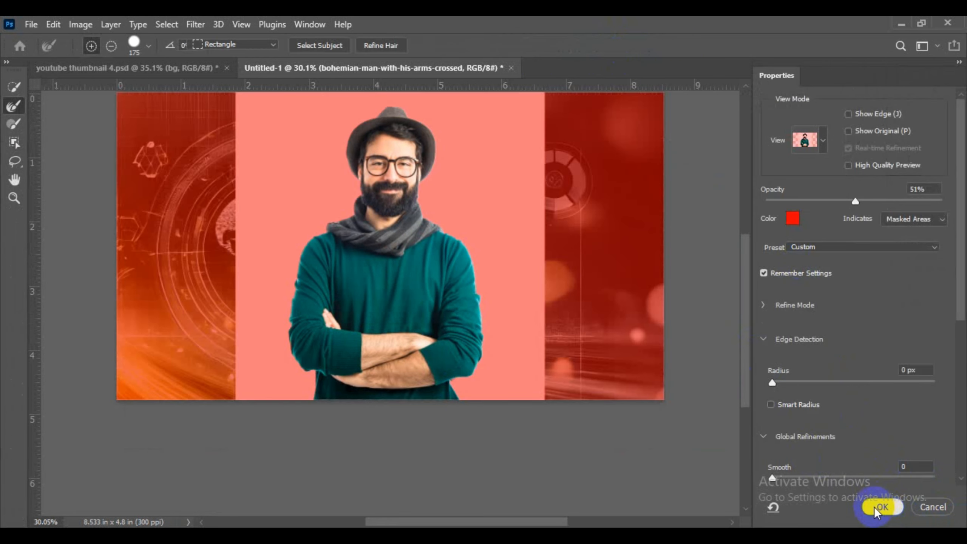
pyautogui.click(874, 507)
# Step: Transform the masked man layer to about 102% scale and move him to the canvas's right side
pyautogui.click(925, 163)
pyautogui.click(821, 195)
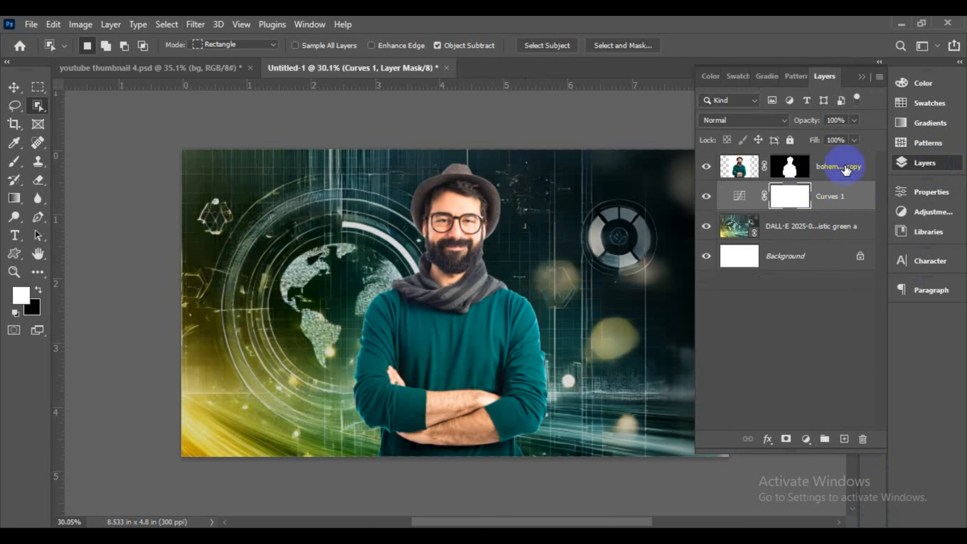
pyautogui.click(838, 167)
pyautogui.click(924, 163)
pyautogui.hotkey('ctrl', 't')
pyautogui.moveTo(610, 148); pyautogui.dragTo(590, 167)
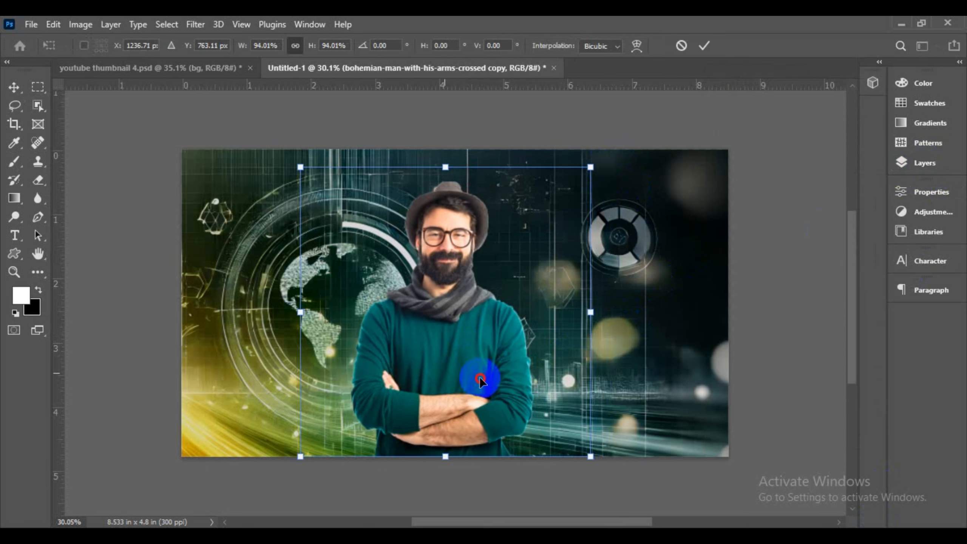
pyautogui.moveTo(480, 379); pyautogui.dragTo(606, 388)
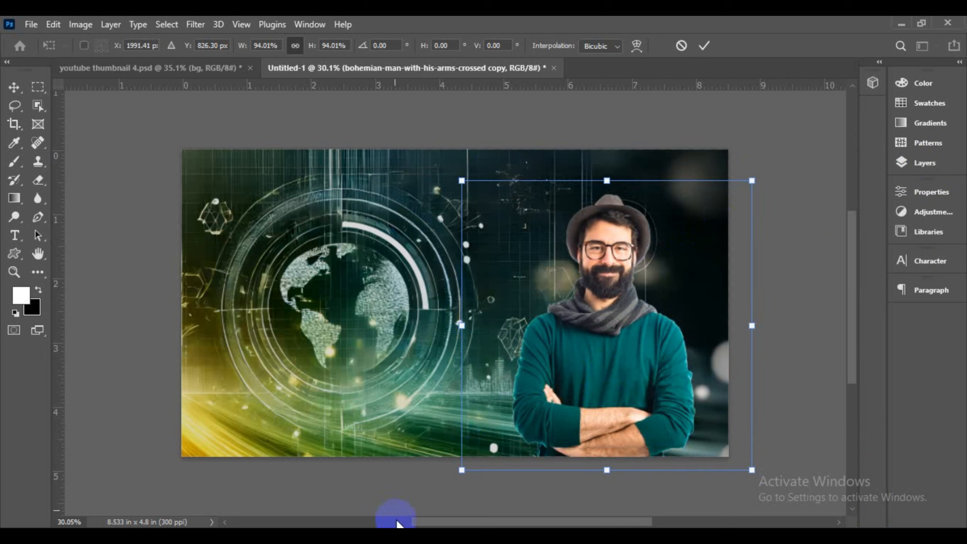
pyautogui.moveTo(462, 470); pyautogui.dragTo(437, 495)
pyautogui.moveTo(554, 444); pyautogui.dragTo(574, 427)
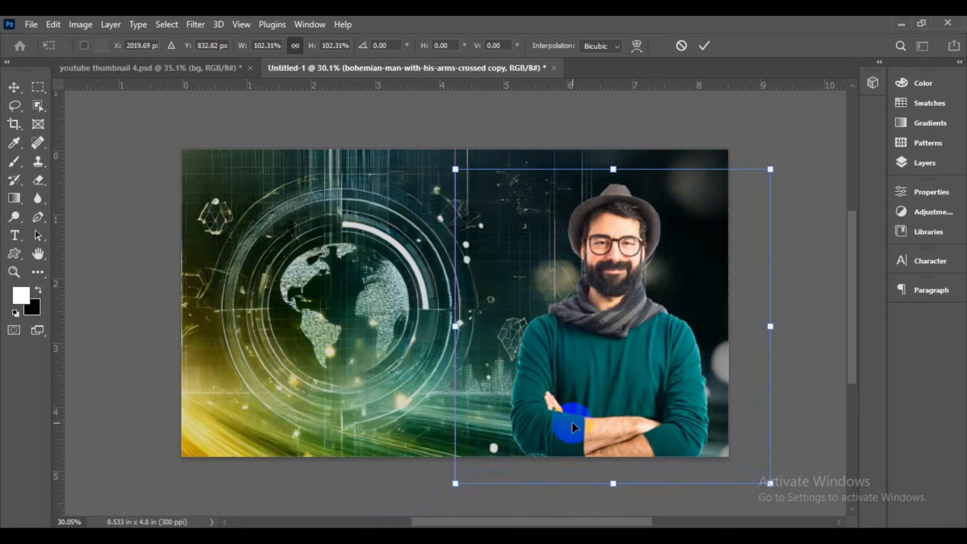
pyautogui.click(705, 46)
# Step: Check the finished youtube thumbnail 4.psd for reference, and enlarge the man in the working document to 104.28%
pyautogui.click(162, 68)
pyautogui.click(368, 67)
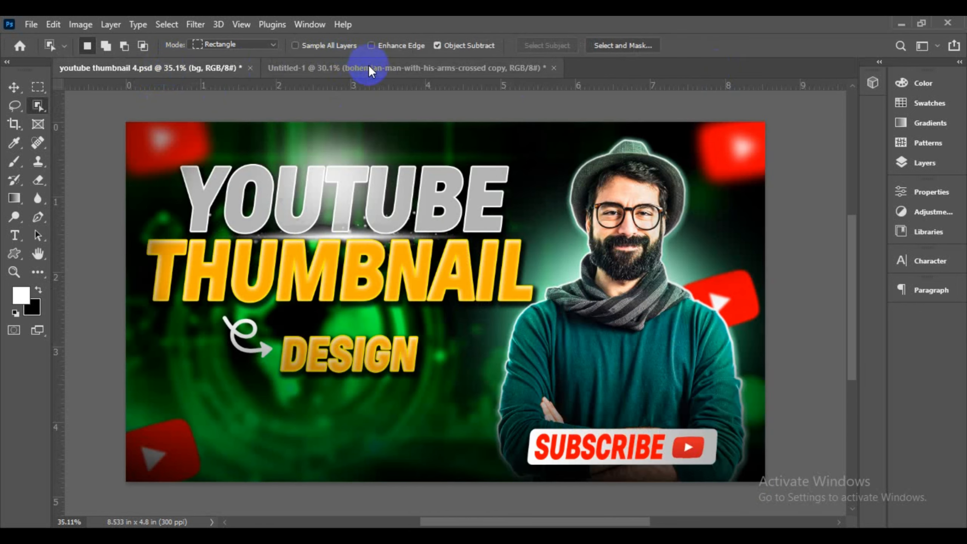
pyautogui.click(8, 82)
pyautogui.click(573, 410)
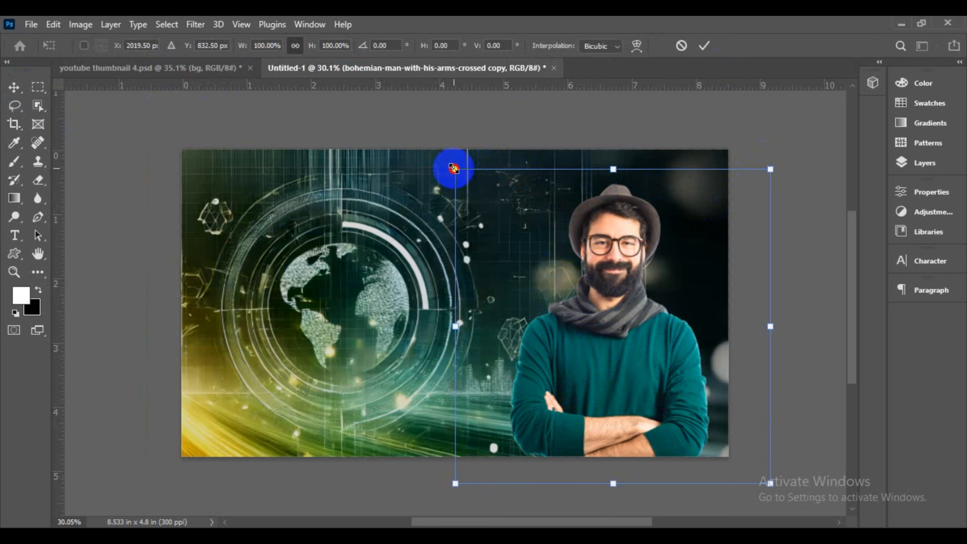
pyautogui.moveTo(454, 169); pyautogui.dragTo(440, 155)
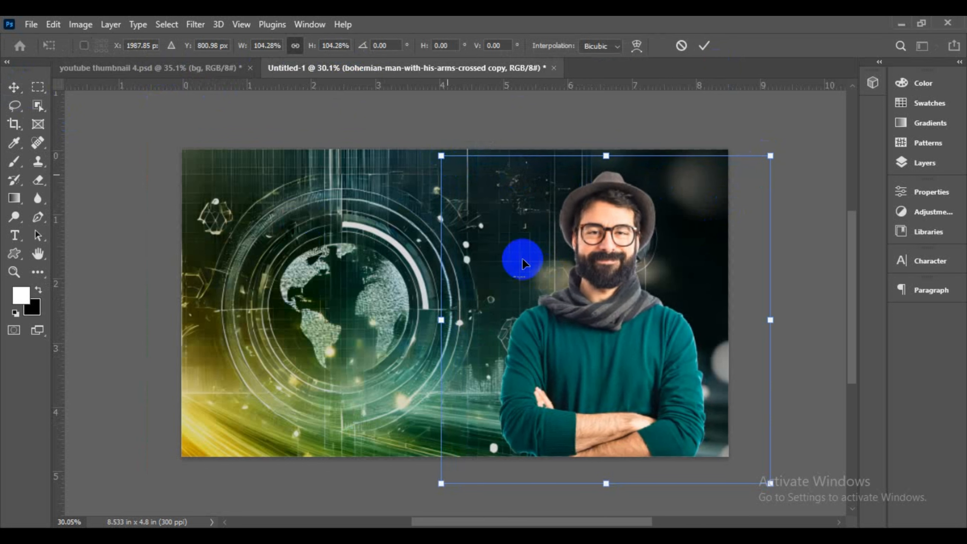
pyautogui.click(705, 45)
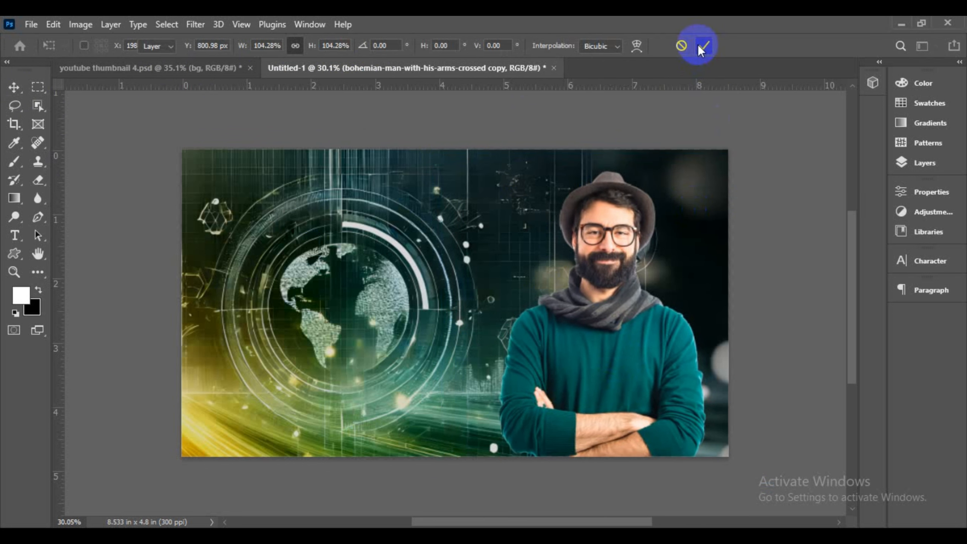
# Step: Add a dark green Solid Color fill layer, about #003b13, above Curves 1 and set its blend mode to Color
pyautogui.click(940, 162)
pyautogui.click(820, 207)
pyautogui.click(807, 439)
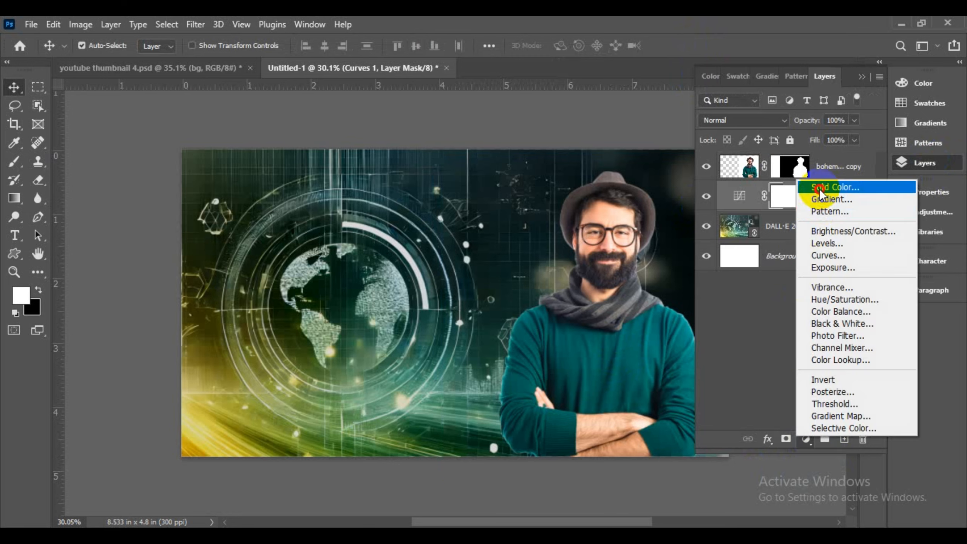
pyautogui.click(819, 187)
pyautogui.click(569, 380)
pyautogui.click(285, 244)
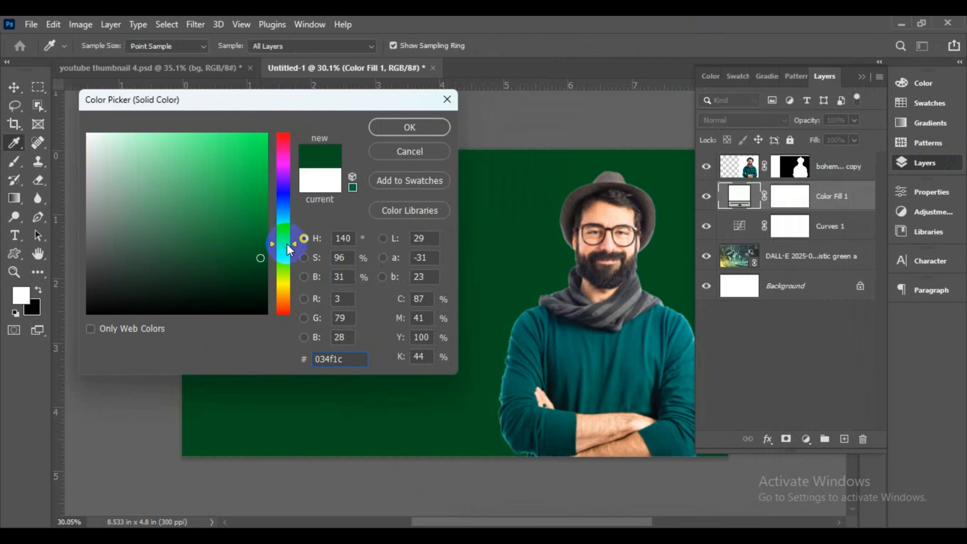
pyautogui.moveTo(260, 157); pyautogui.dragTo(275, 272)
pyautogui.click(282, 244)
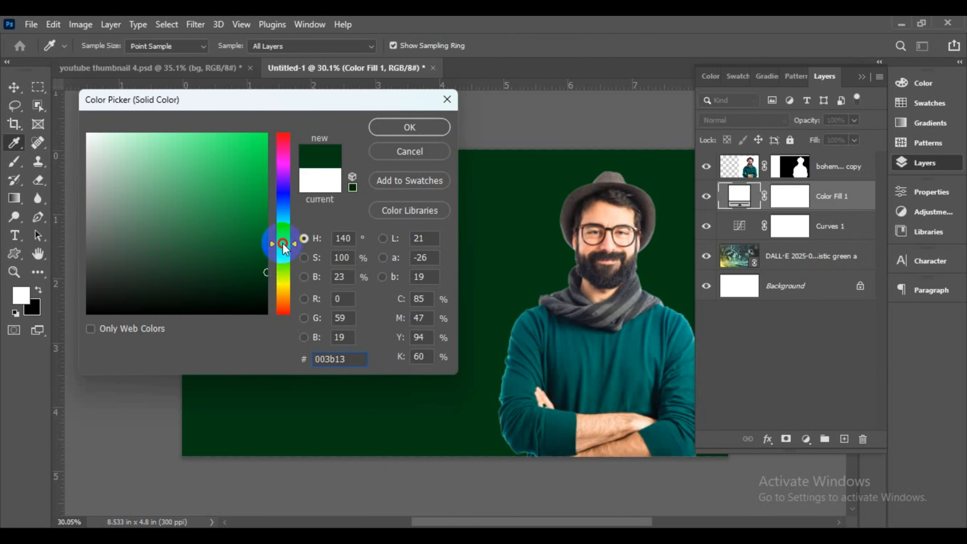
pyautogui.click(410, 127)
pyautogui.press('v')
pyautogui.click(727, 119)
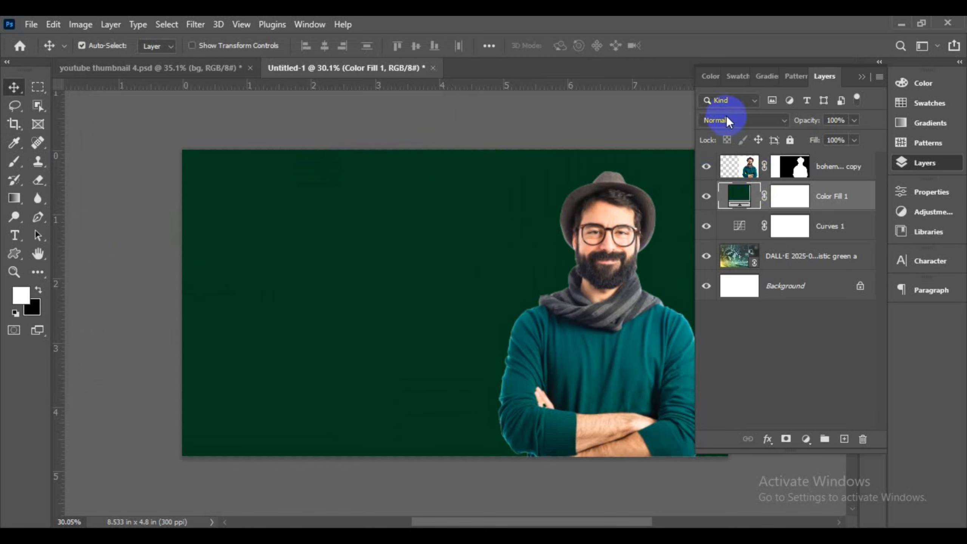
pyautogui.click(728, 453)
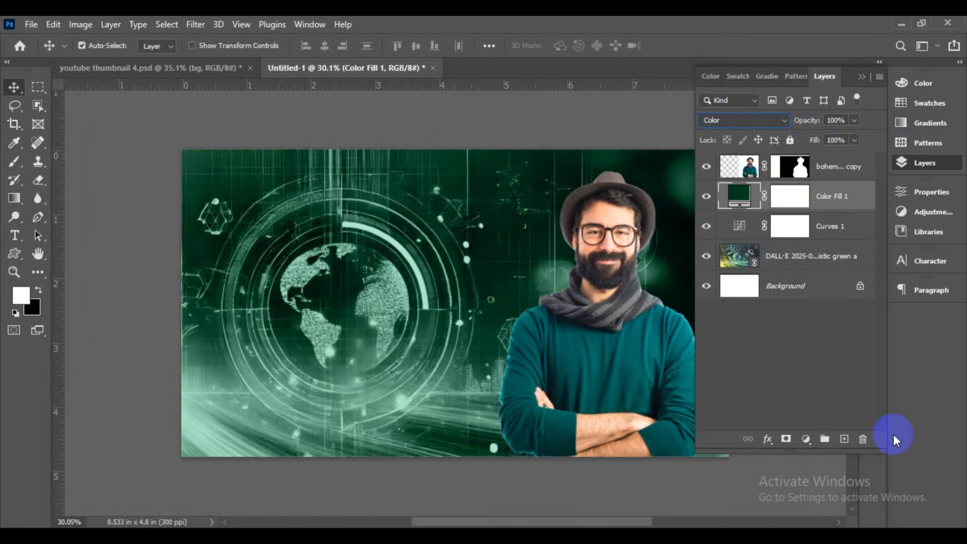
pyautogui.rightClick(831, 204)
pyautogui.click(707, 288)
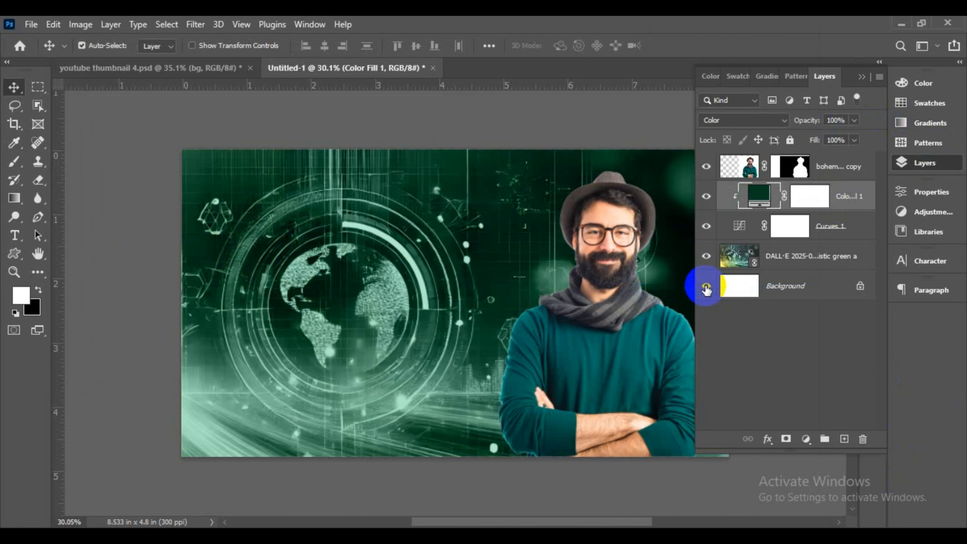
pyautogui.hotkey('ctrl', 'z')
pyautogui.moveTo(843, 198); pyautogui.dragTo(843, 241)
pyautogui.rightClick(842, 227)
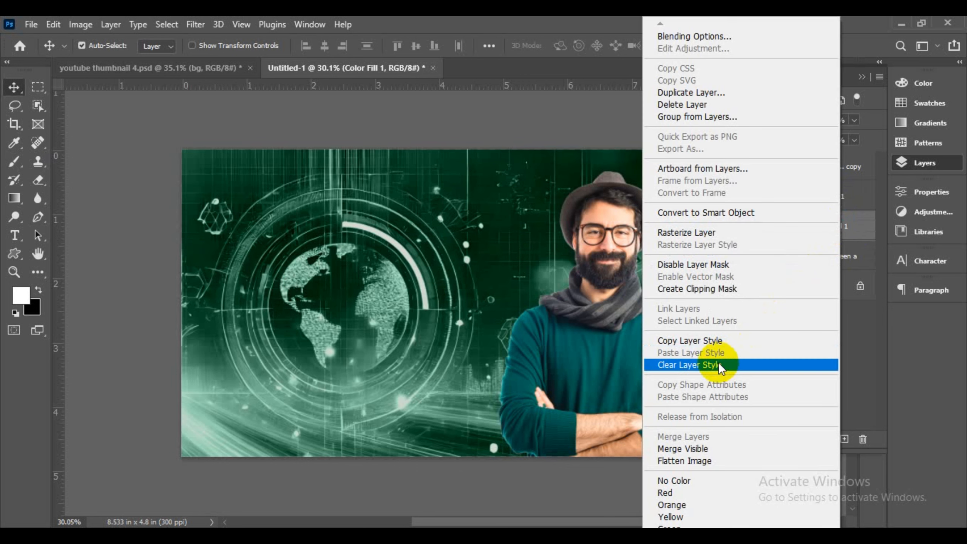
pyautogui.click(704, 288)
pyautogui.click(804, 195)
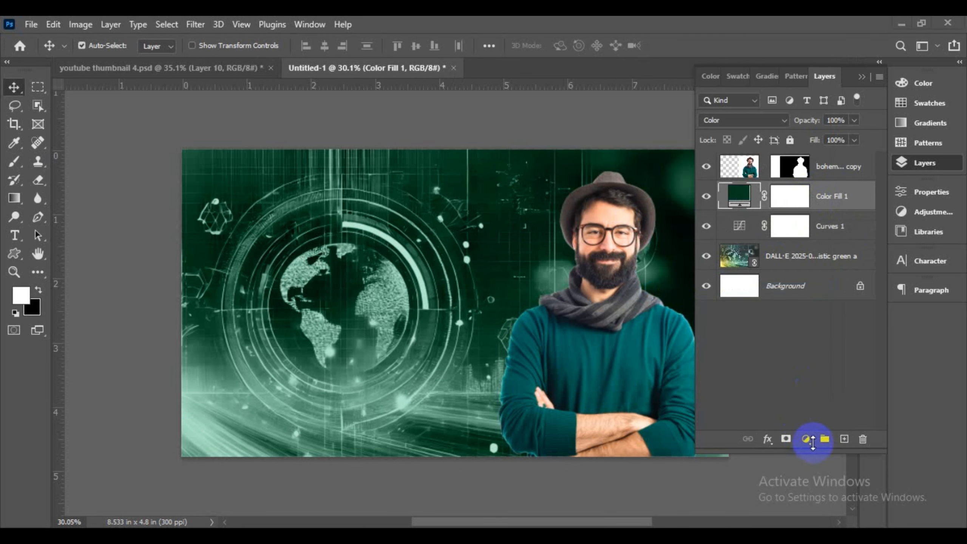
# Step: Add a second Solid Color fill layer in bright green #00ff96 above Color Fill 1
pyautogui.click(806, 440)
pyautogui.click(825, 184)
pyautogui.click(568, 347)
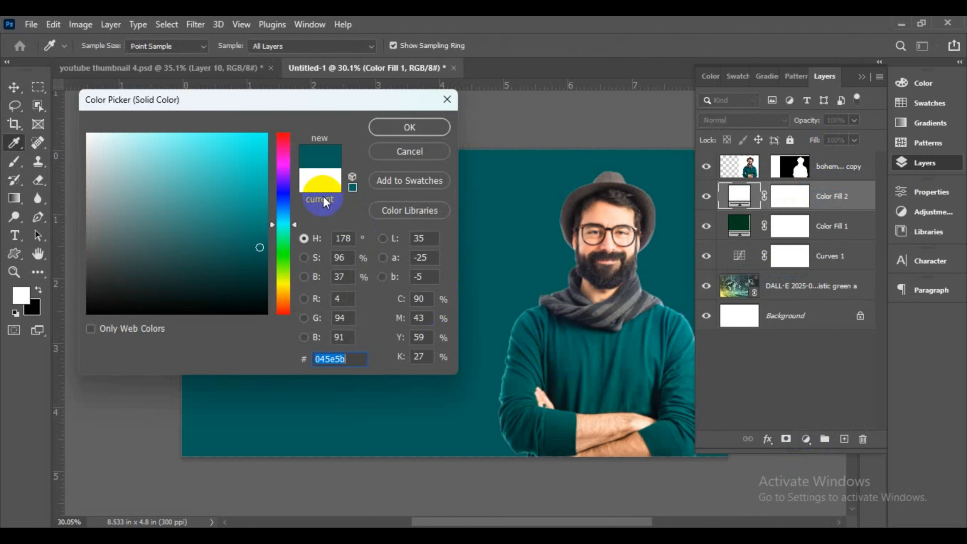
pyautogui.write('00ff96')
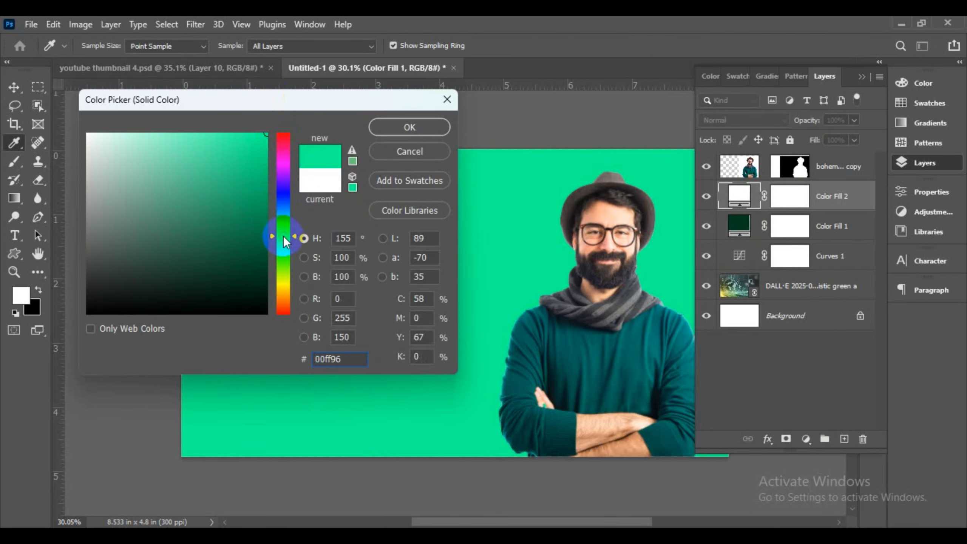
pyautogui.click(409, 127)
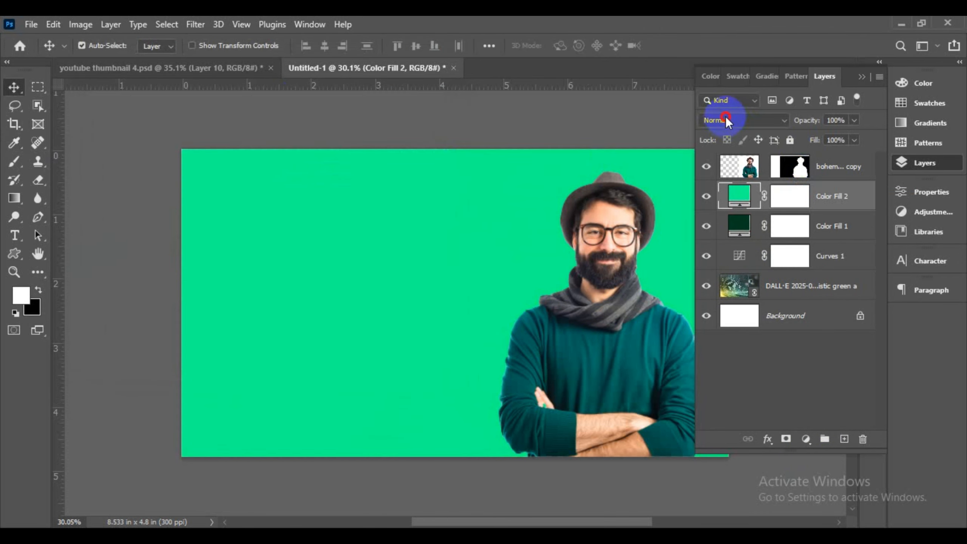
# Step: Set Color Fill 2's blend mode to Overlay and check the layer setup in youtube thumbnail 4.psd for reference
pyautogui.click(743, 120)
pyautogui.click(712, 289)
pyautogui.click(160, 69)
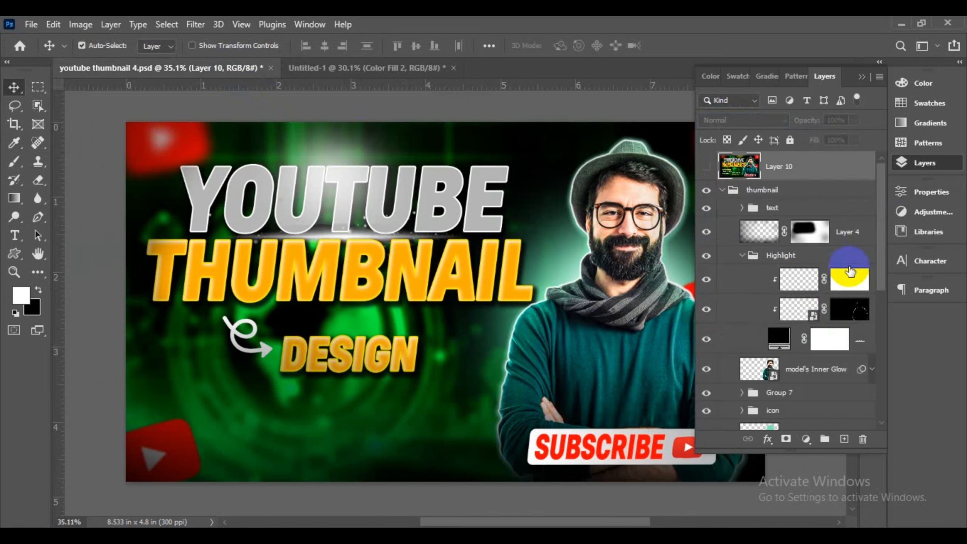
pyautogui.scroll(-7, 761, 361)
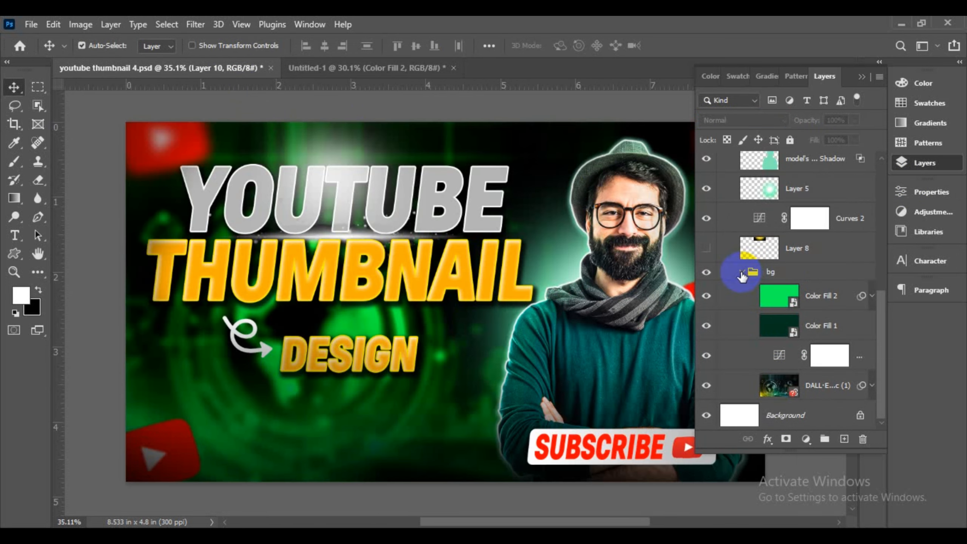
pyautogui.click(741, 272)
pyautogui.click(386, 66)
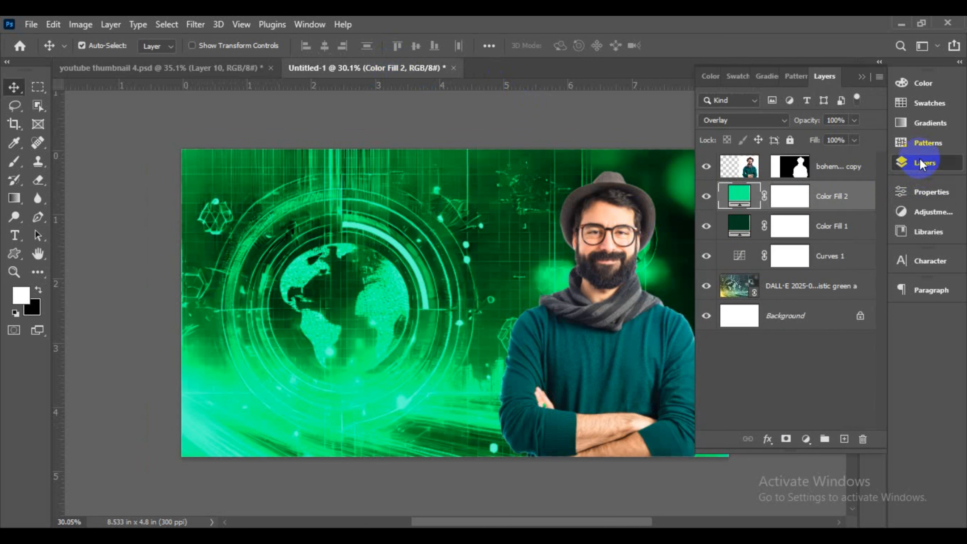
# Step: Add a new empty layer between Color Fill 2 and the man, and activate the Brush tool
pyautogui.click(843, 439)
pyautogui.moveTo(909, 161)
pyautogui.mouseDown()
pyautogui.moveTo(931, 120)
pyautogui.moveTo(923, 164)
pyautogui.mouseUp()
pyautogui.click(905, 167)
pyautogui.click(922, 165)
pyautogui.click(14, 161)
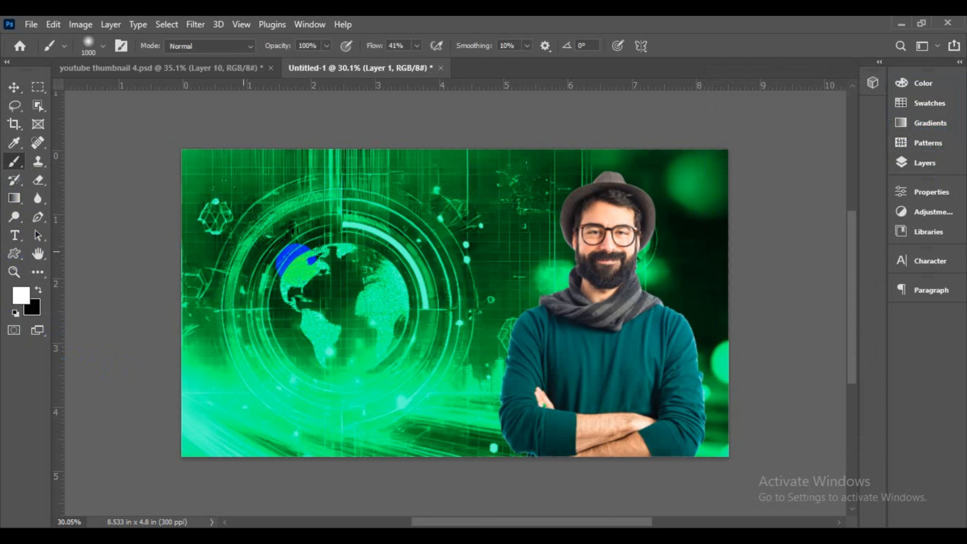
# Step: Set the foreground color to bright green #00ff6c
pyautogui.click(21, 295)
pyautogui.click(558, 277)
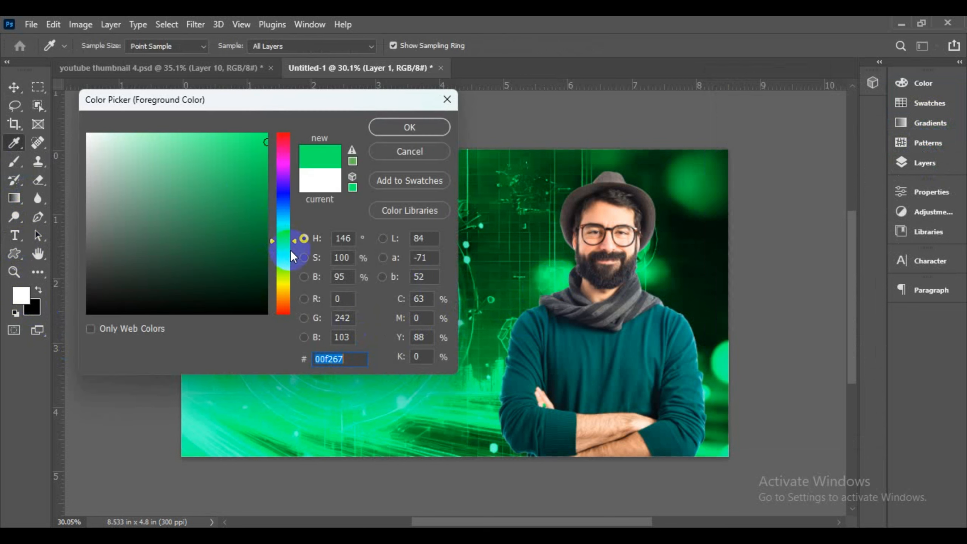
pyautogui.moveTo(285, 247)
pyautogui.mouseDown()
pyautogui.moveTo(278, 255)
pyautogui.moveTo(282, 134)
pyautogui.moveTo(286, 236)
pyautogui.mouseUp()
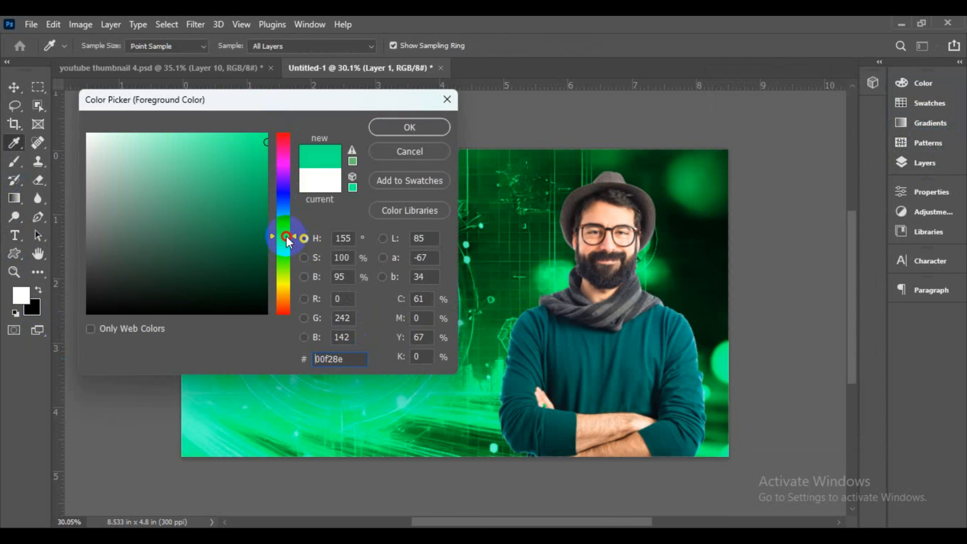
pyautogui.moveTo(242, 163); pyautogui.dragTo(270, 122)
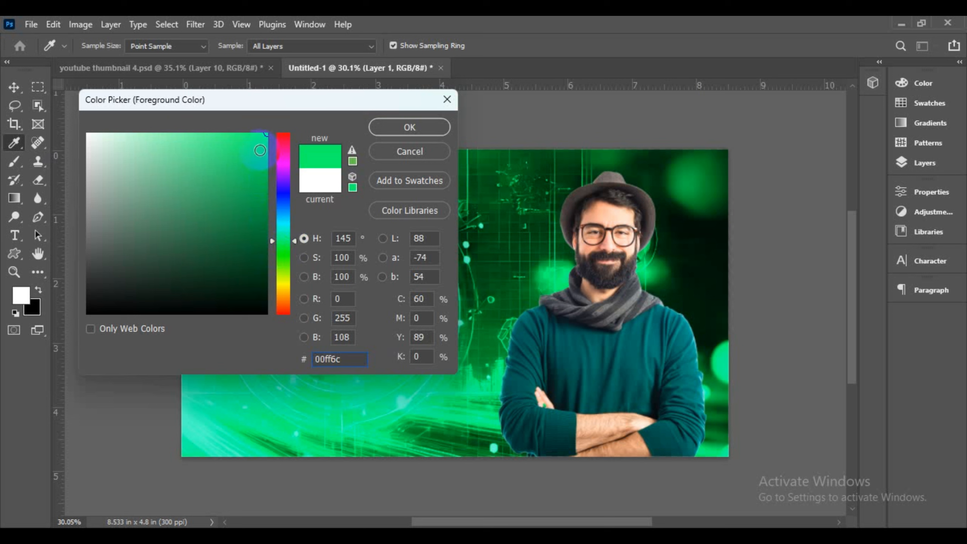
pyautogui.click(404, 126)
# Step: Enlarge the brush to 1300 px and try a green dab behind the man, undoing it
pyautogui.press(']')
pyautogui.press(']')
pyautogui.press(']')
pyautogui.press(']')
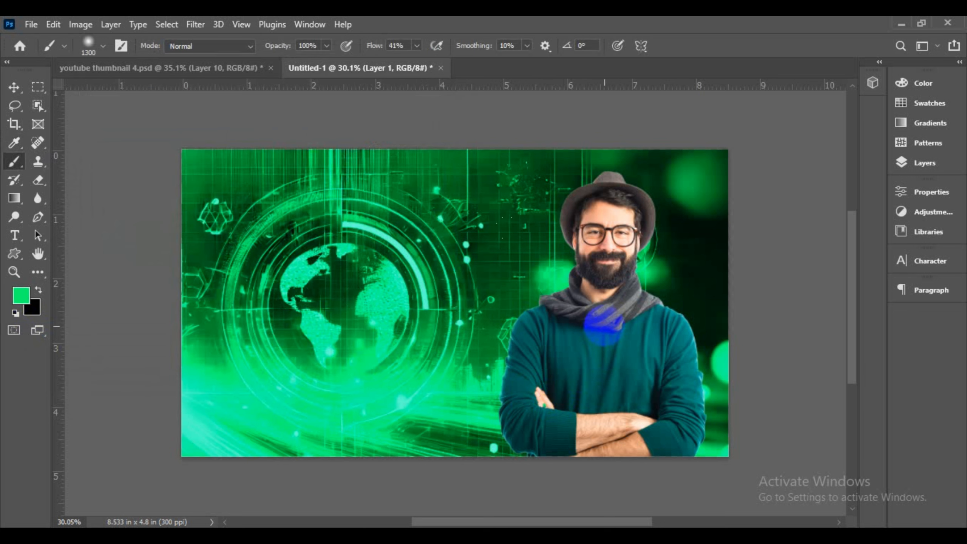
pyautogui.click(603, 326)
pyautogui.hotkey('ctrl', 'z')
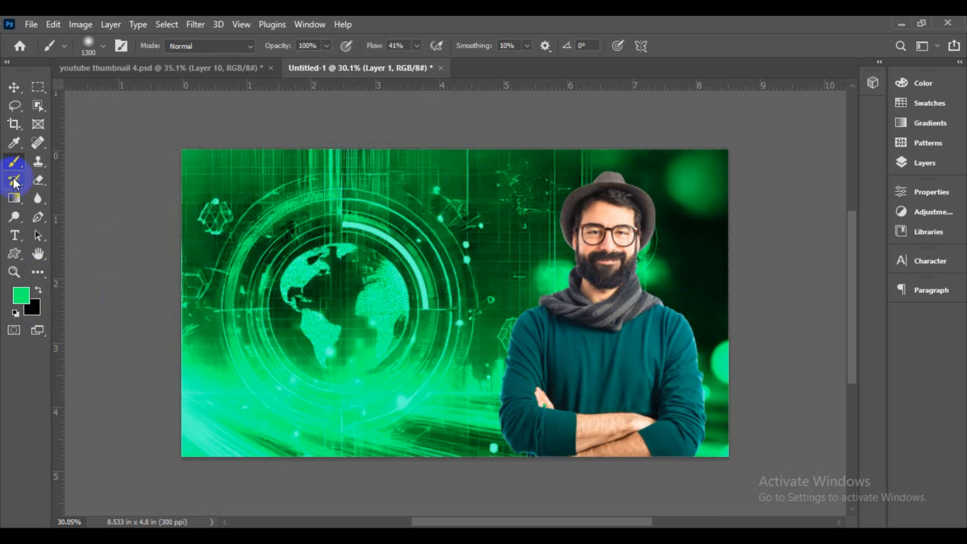
# Step: Raise the brush flow to 100% and test another green dab behind the man, undoing it
pyautogui.click(417, 46)
pyautogui.moveTo(412, 61); pyautogui.dragTo(499, 60)
pyautogui.click(918, 372)
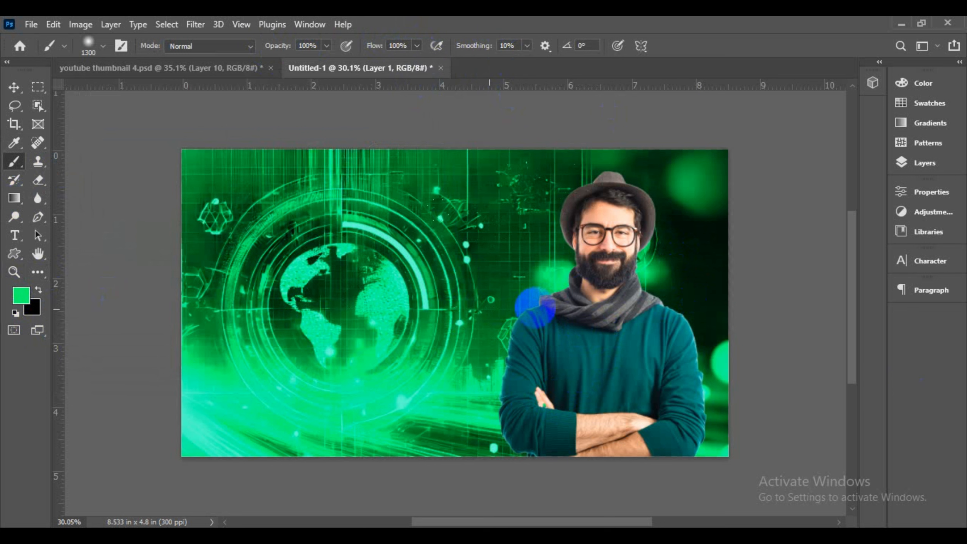
pyautogui.click(564, 311)
pyautogui.hotkey('ctrl', 'z')
# Step: Shift the foreground color slightly toward teal green and paint a soft glow behind the man, reducing the brush to 1000 px
pyautogui.click(21, 295)
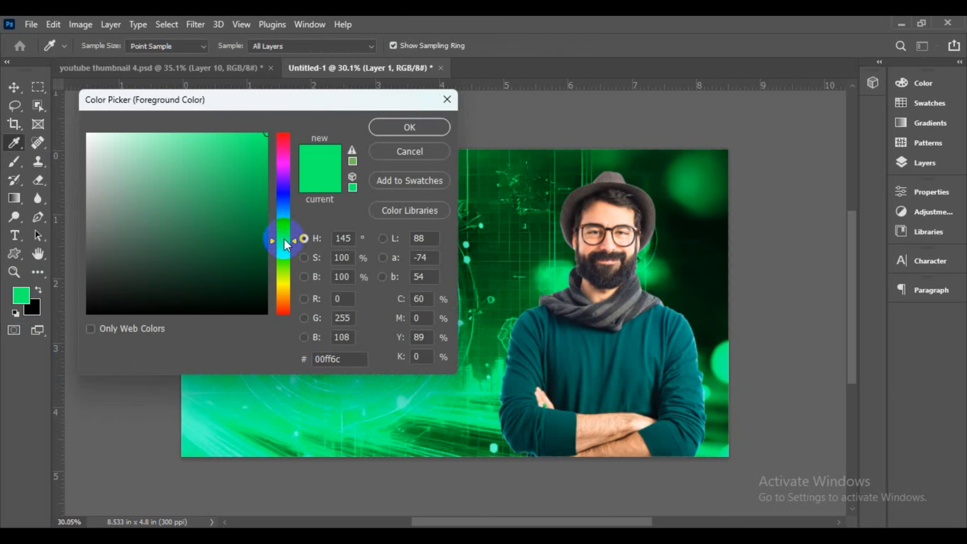
pyautogui.moveTo(284, 238); pyautogui.dragTo(284, 235)
pyautogui.click(409, 127)
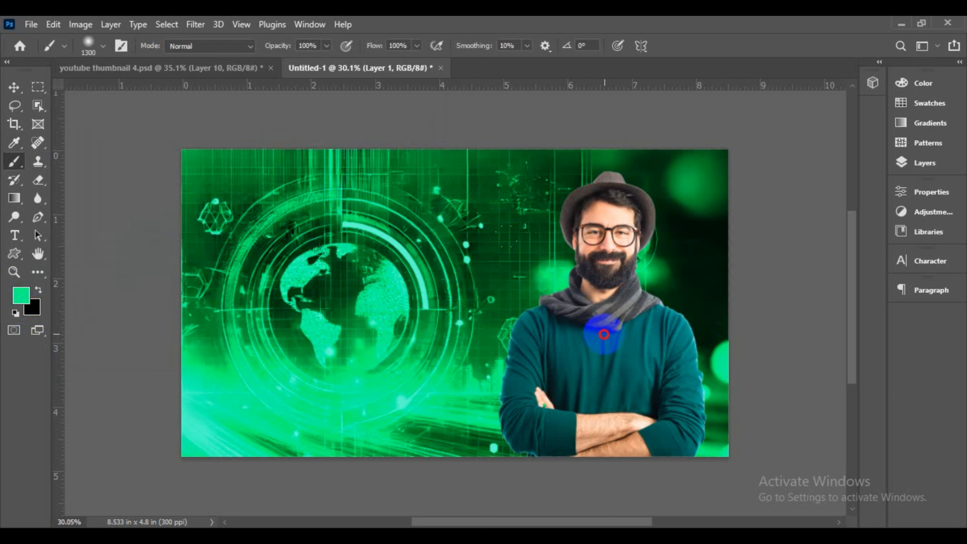
pyautogui.moveTo(604, 334); pyautogui.dragTo(594, 333)
pyautogui.click(595, 332)
pyautogui.press('[')
pyautogui.press('[')
pyautogui.click(597, 330)
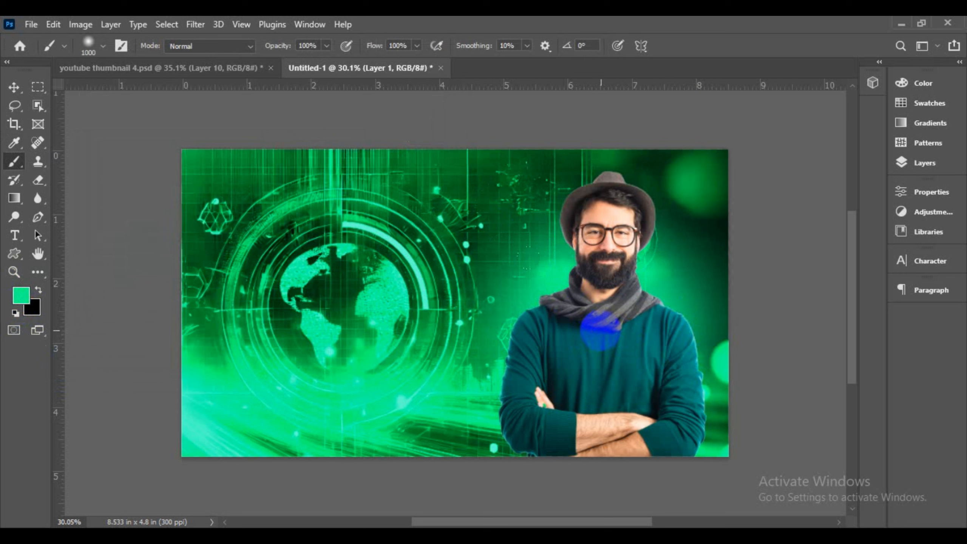
# Step: Switch the foreground color to white and paint a smaller glow behind the man's head and shoulders, reducing the brush to 800 px
pyautogui.press('d')
pyautogui.click(38, 290)
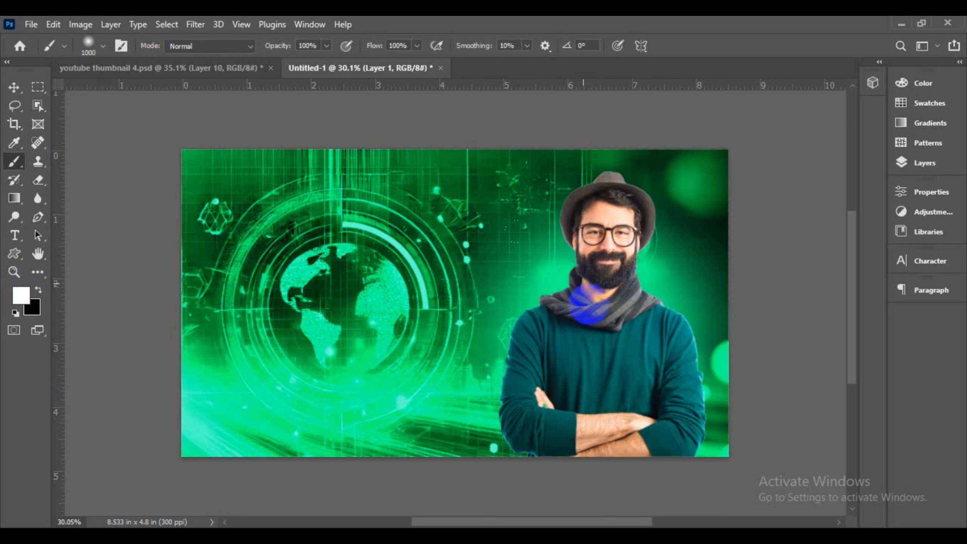
pyautogui.click(597, 319)
pyautogui.press('[')
pyautogui.click(602, 320)
pyautogui.click(610, 292)
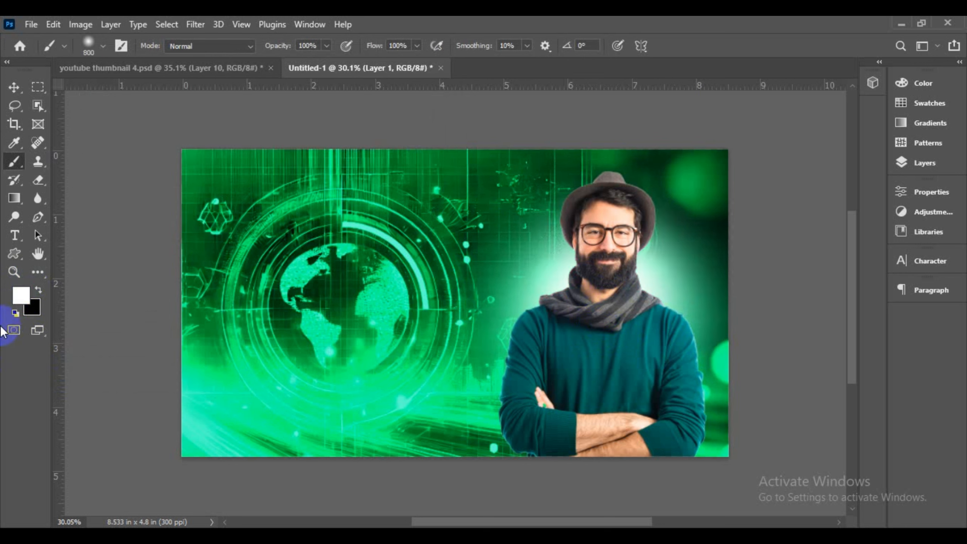
# Step: Set the blend mode of the painted glow layer, Layer 1, to Linear Dodge (Add)
pyautogui.click(8, 88)
pyautogui.click(925, 163)
pyautogui.click(742, 120)
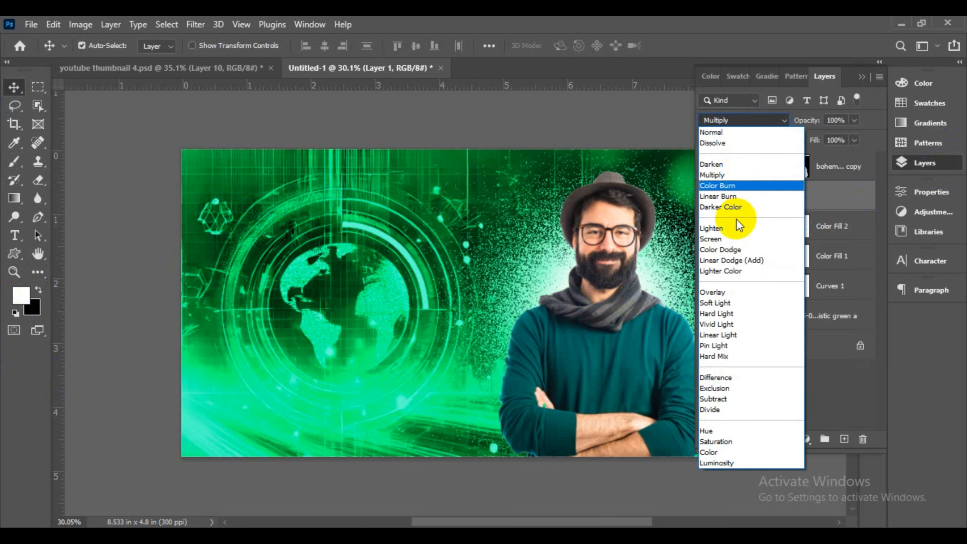
pyautogui.click(731, 260)
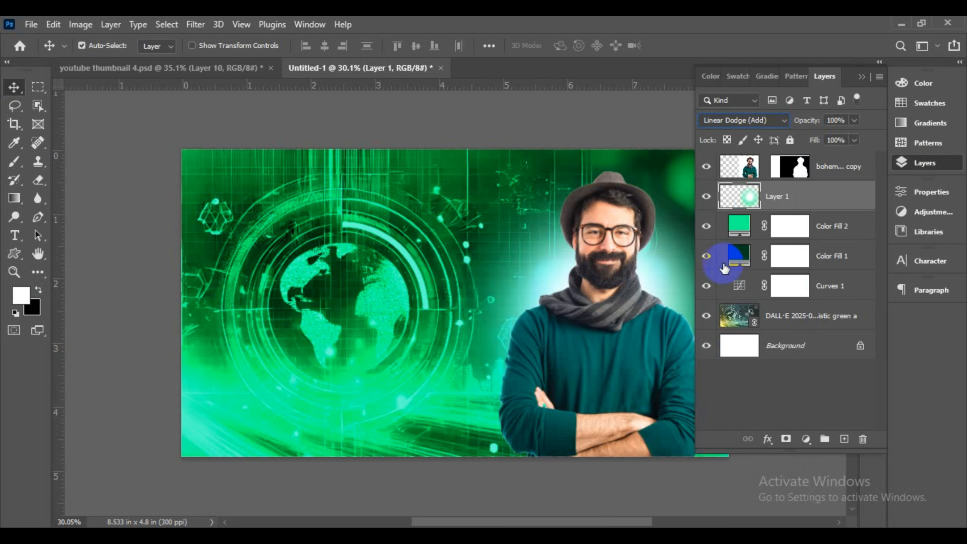
# Step: Convert the masked man layer to a smart object and keep it selected
pyautogui.rightClick(854, 162)
pyautogui.click(716, 212)
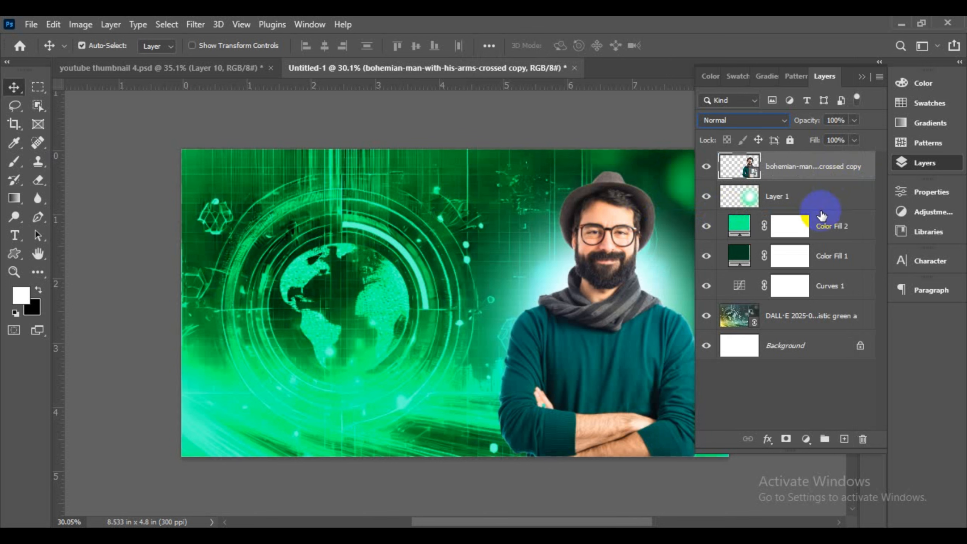
pyautogui.click(925, 163)
pyautogui.hscroll(2, 423, 320)
pyautogui.click(926, 164)
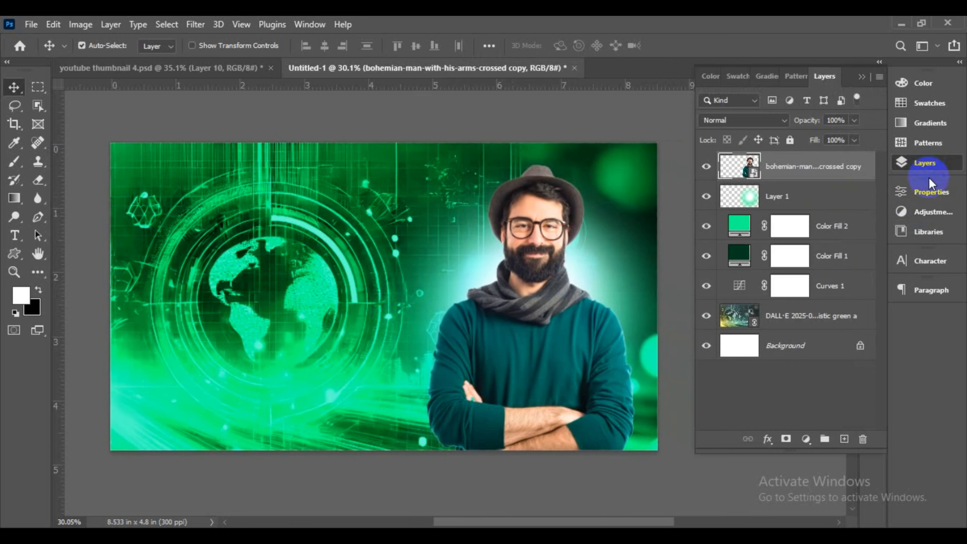
pyautogui.click(821, 201)
pyautogui.click(834, 167)
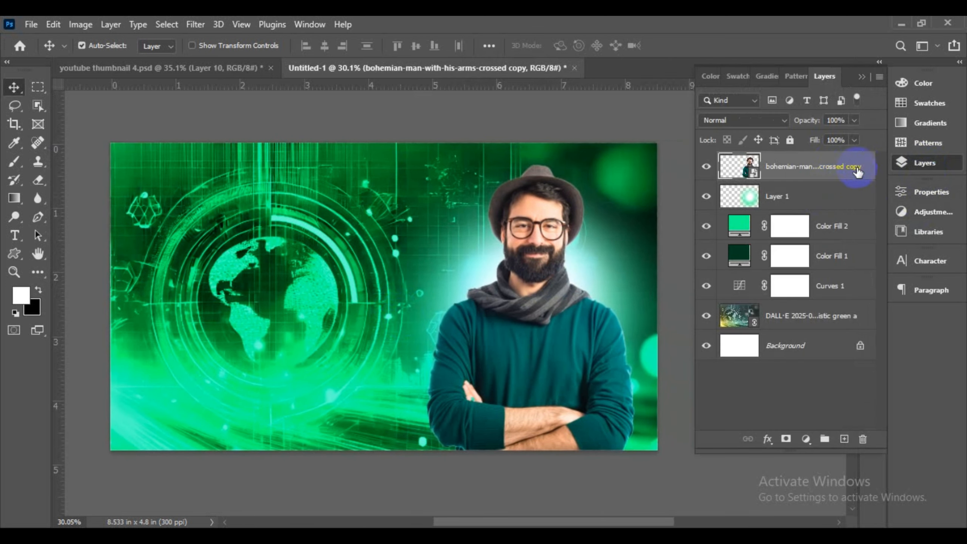
# Step: Open the layer style settings of the man's smart object and enable a Drop Shadow
pyautogui.doubleClick(851, 179)
pyautogui.click(908, 179)
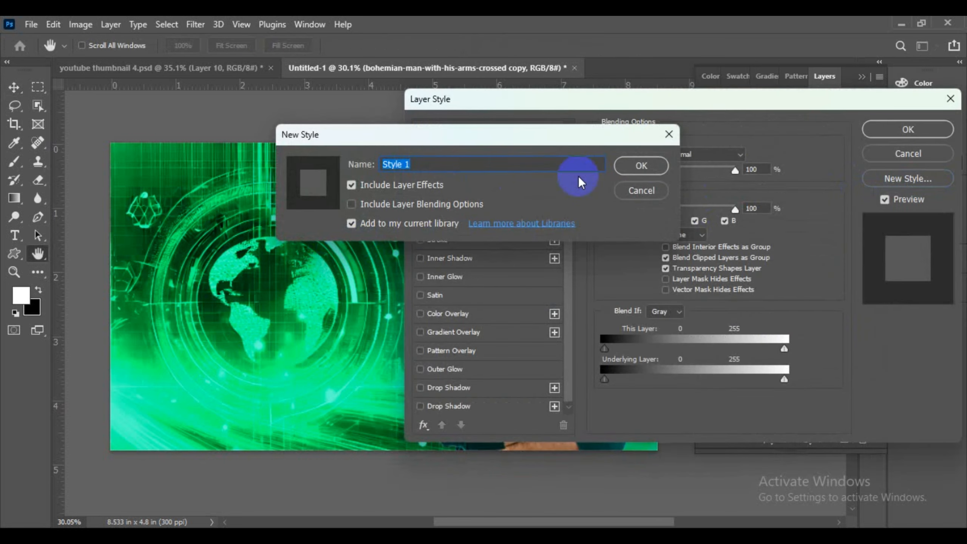
pyautogui.click(654, 166)
pyautogui.moveTo(291, 298); pyautogui.dragTo(35, 299)
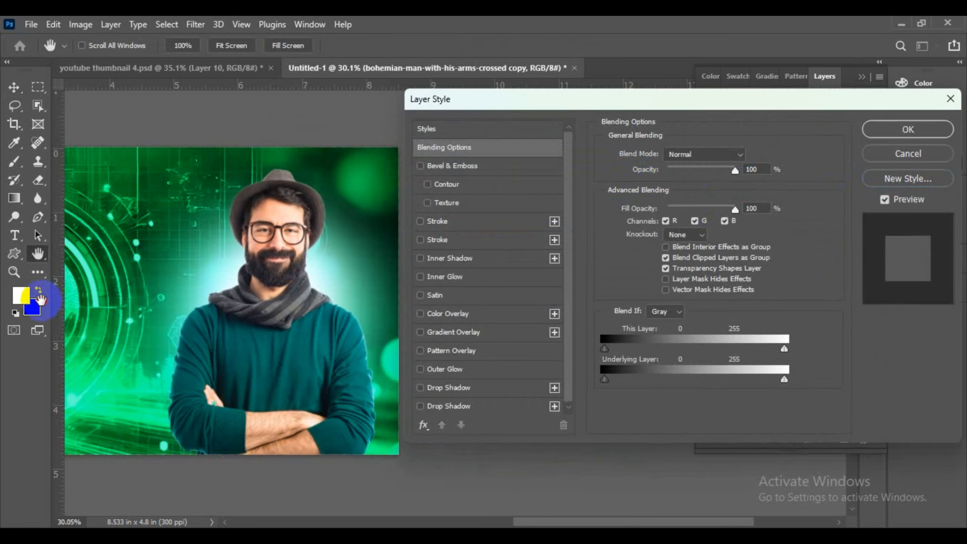
pyautogui.click(470, 407)
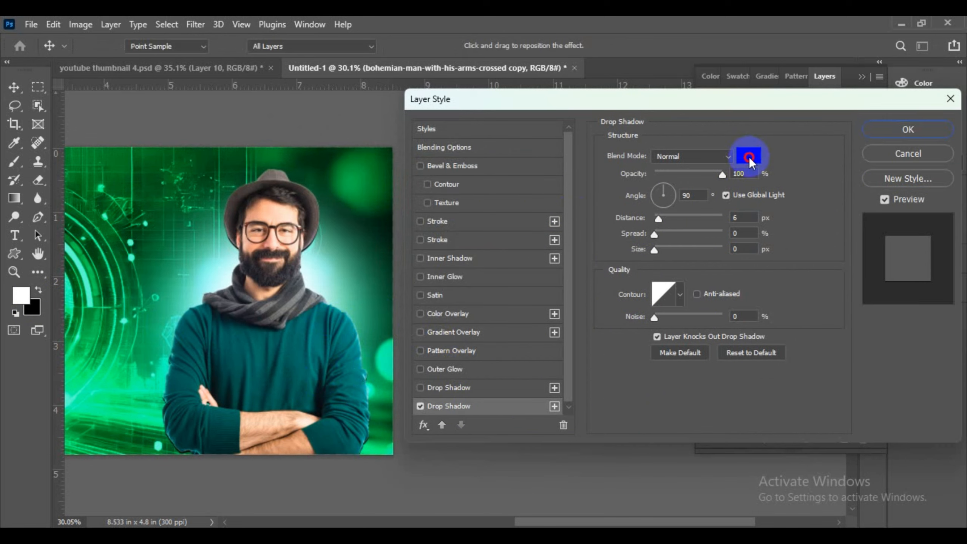
# Step: Set the man's drop shadow color to turquoise green #01ffba
pyautogui.click(749, 156)
pyautogui.moveTo(312, 101); pyautogui.dragTo(566, 101)
pyautogui.click(231, 282)
pyautogui.click(193, 287)
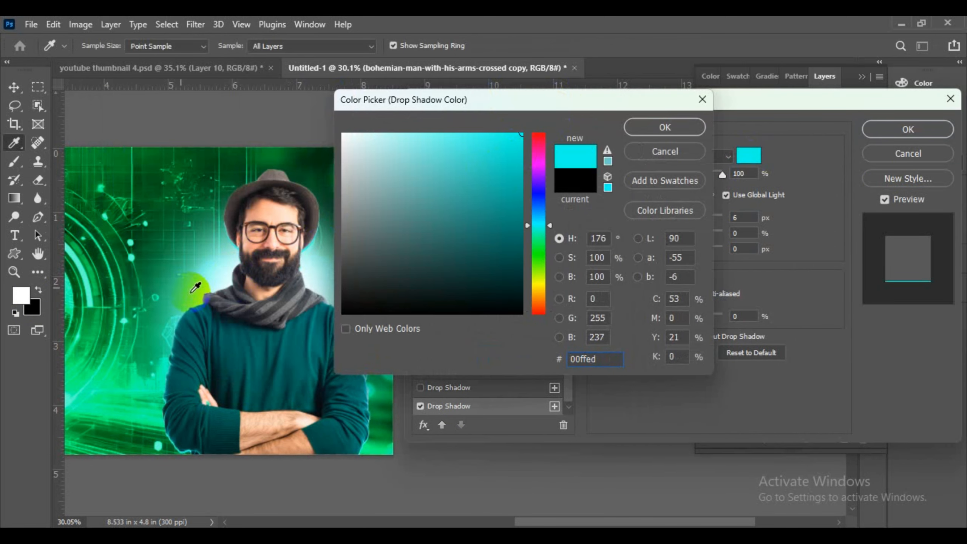
pyautogui.click(260, 270)
pyautogui.click(540, 231)
pyautogui.click(522, 134)
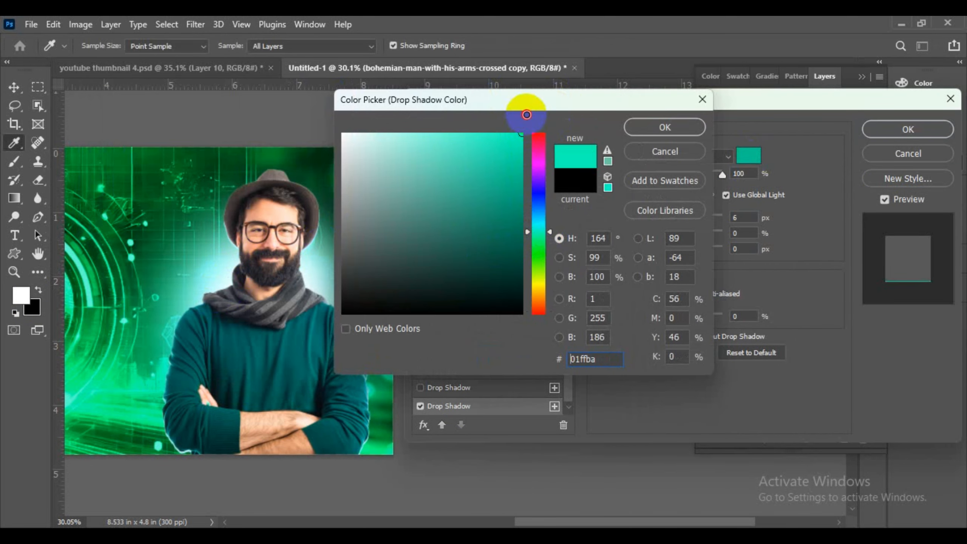
pyautogui.click(676, 128)
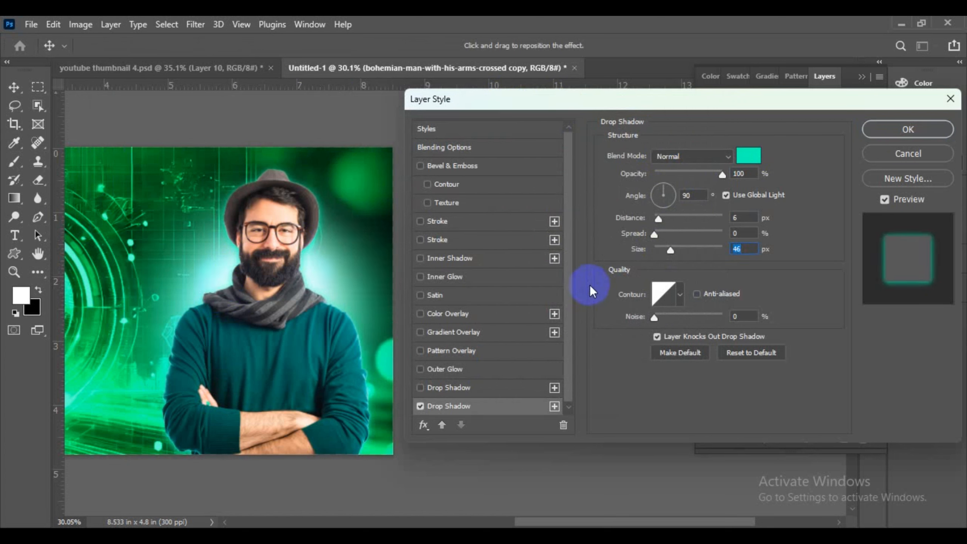
# Step: Increase the drop shadow's size beyond 62 px and try the Overlay blend mode on it before returning to Normal
pyautogui.moveTo(662, 251); pyautogui.dragTo(677, 262)
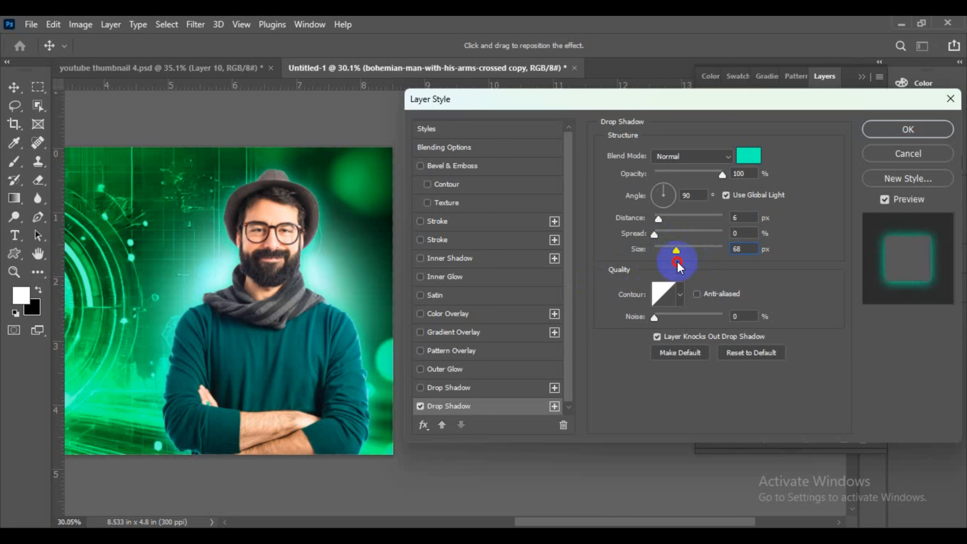
pyautogui.click(691, 157)
pyautogui.click(677, 329)
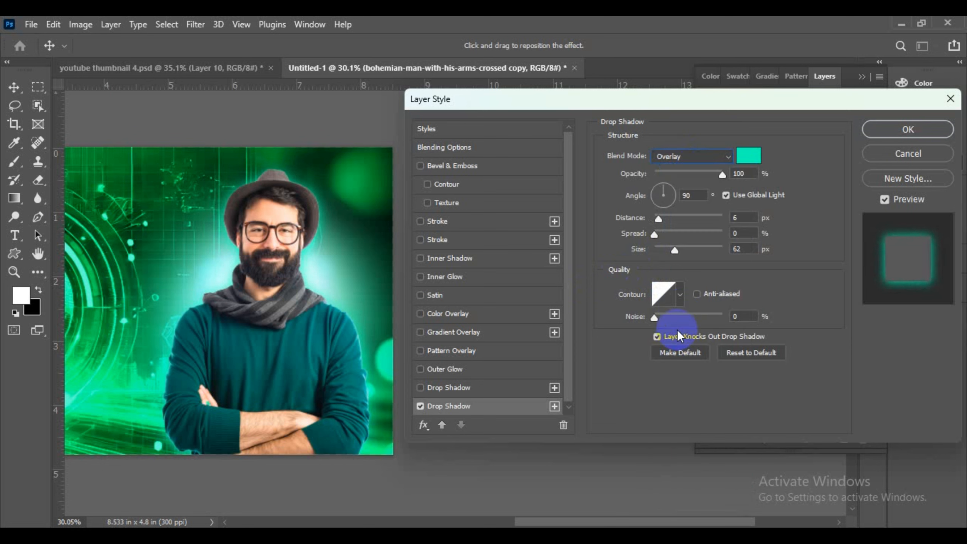
pyautogui.click(703, 155)
pyautogui.click(683, 212)
pyautogui.click(694, 155)
pyautogui.click(682, 157)
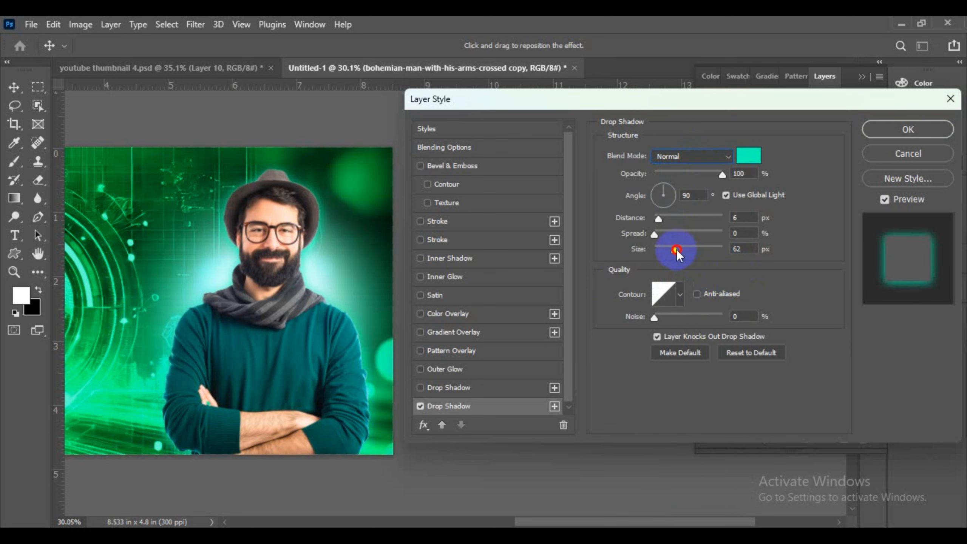
pyautogui.moveTo(677, 249); pyautogui.dragTo(681, 250)
# Step: Enable an outside Stroke on the man in green #00ff9c with a size of about 4 px and 100% opacity
pyautogui.click(466, 220)
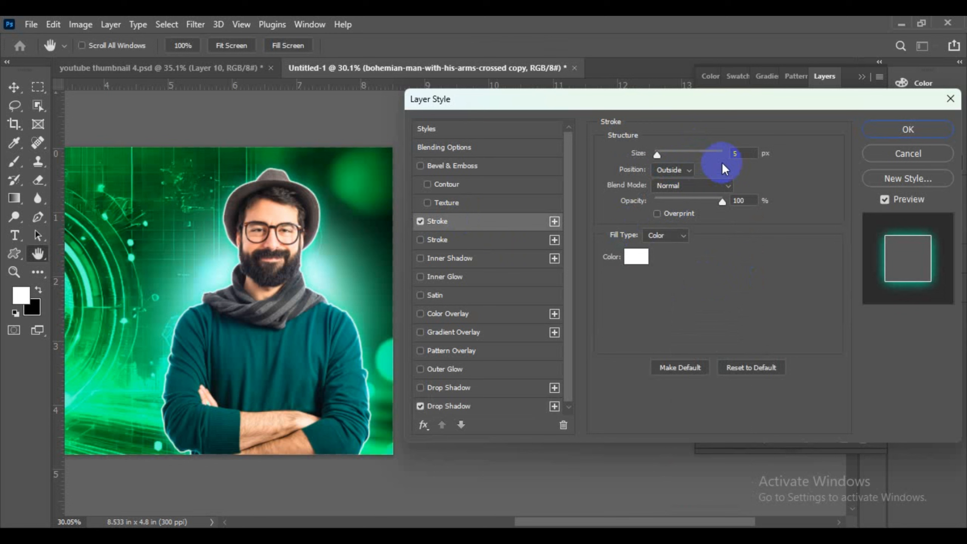
pyautogui.click(636, 257)
pyautogui.click(173, 310)
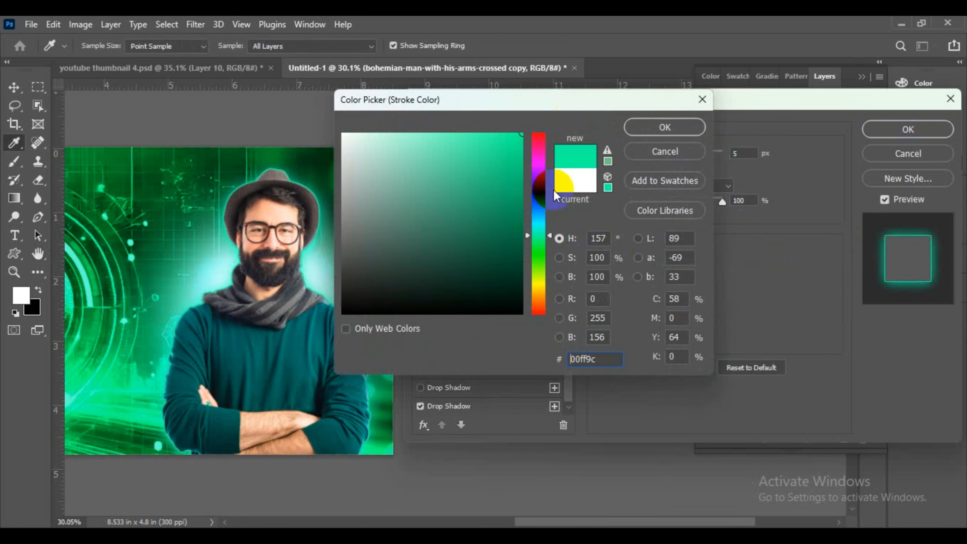
pyautogui.click(662, 133)
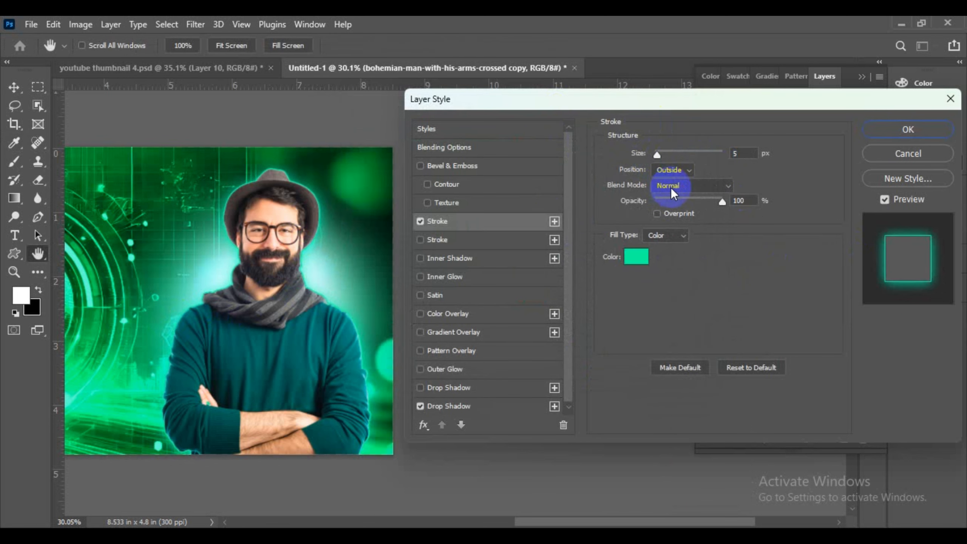
pyautogui.click(659, 153)
pyautogui.moveTo(723, 201)
pyautogui.mouseDown()
pyautogui.moveTo(691, 198)
pyautogui.moveTo(734, 204)
pyautogui.mouseUp()
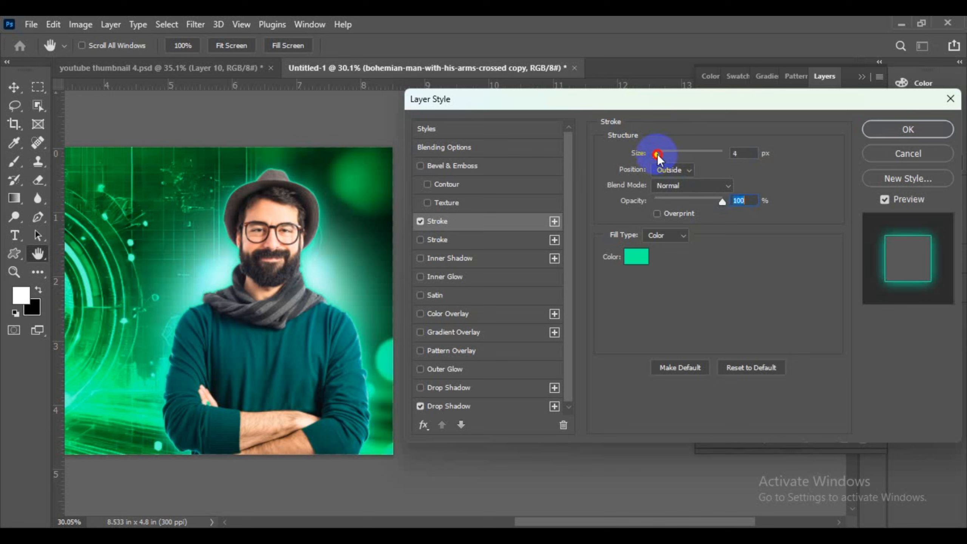
# Step: Enable the second Stroke effect on the man and set its color to near-white #fefffc
pyautogui.click(484, 241)
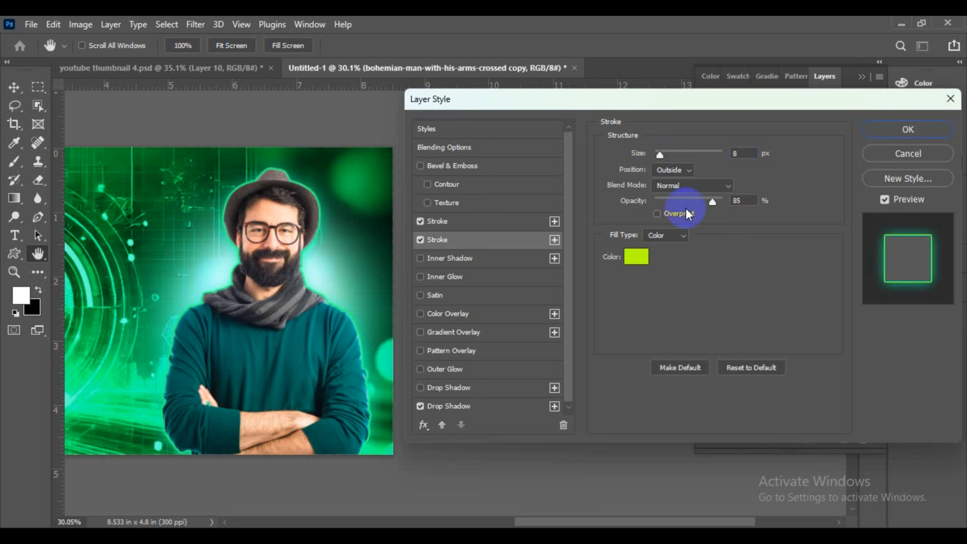
pyautogui.click(635, 256)
pyautogui.click(505, 145)
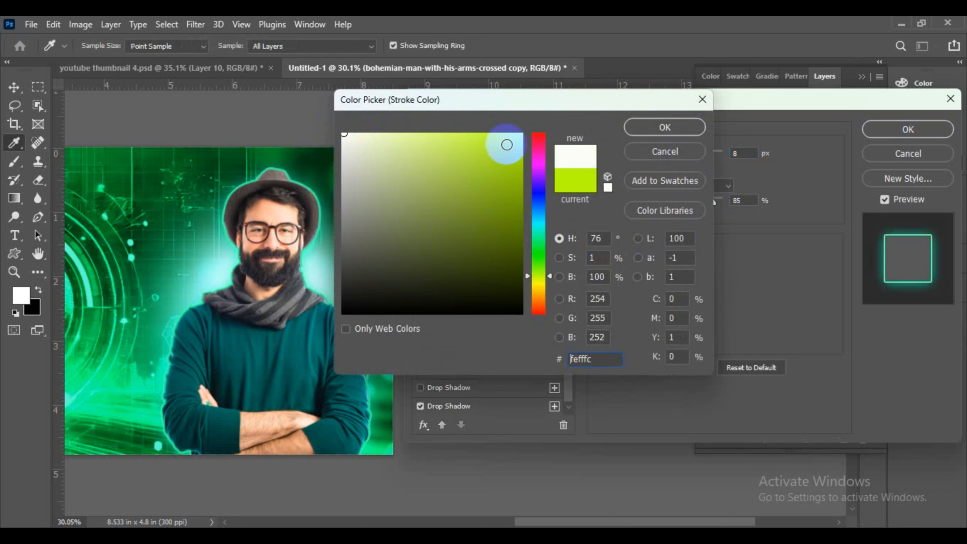
pyautogui.click(665, 127)
# Step: Set the white stroke to 2 px with Inside position and apply the layer style
pyautogui.moveTo(660, 156); pyautogui.dragTo(660, 156)
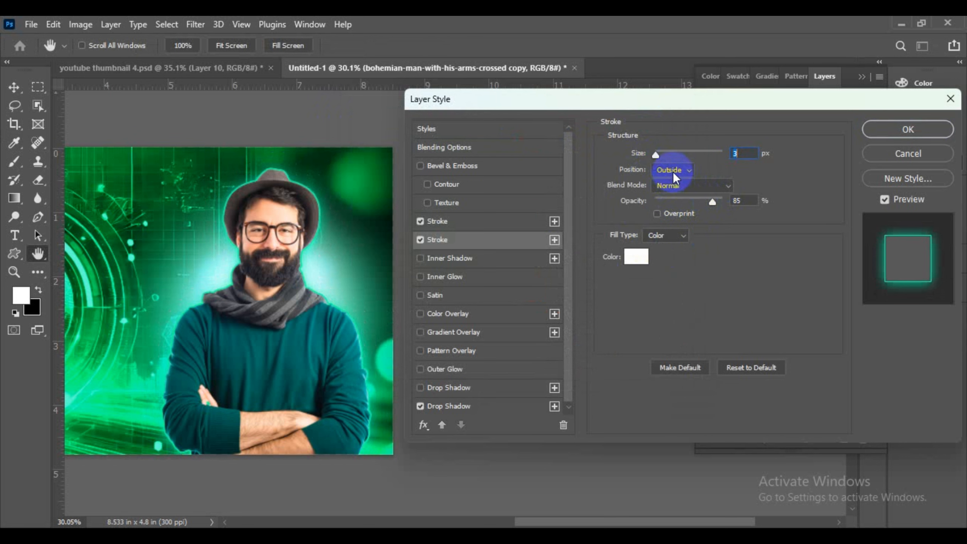
pyautogui.click(663, 170)
pyautogui.click(676, 196)
pyautogui.moveTo(659, 158); pyautogui.dragTo(657, 154)
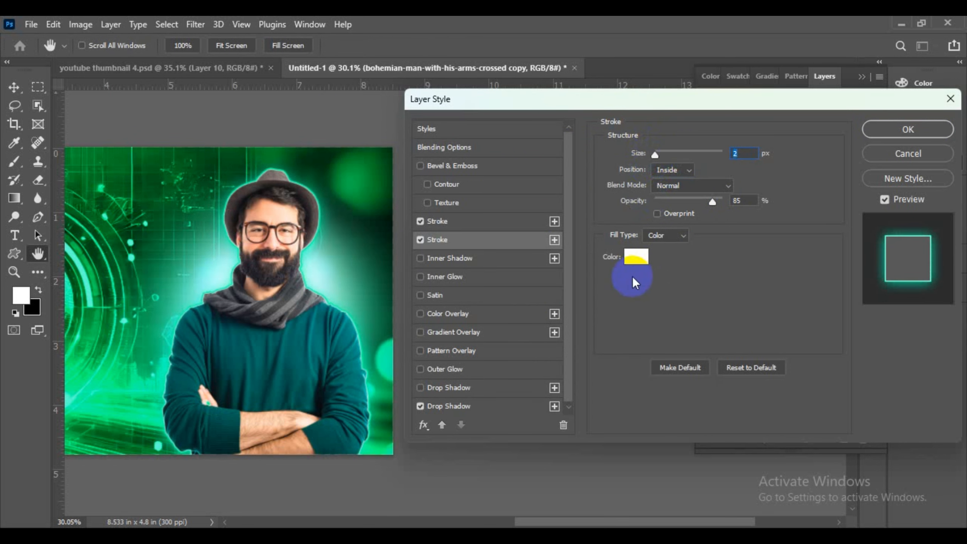
pyautogui.click(921, 134)
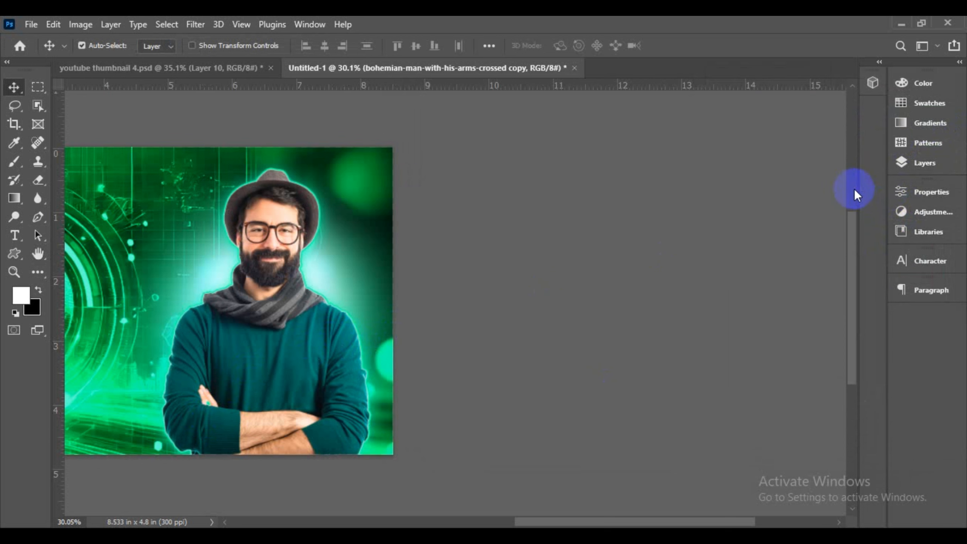
# Step: Reopen the man's layer style settings and enable Inner Glow, leaving Color Overlay off
pyautogui.click(924, 164)
pyautogui.click(872, 168)
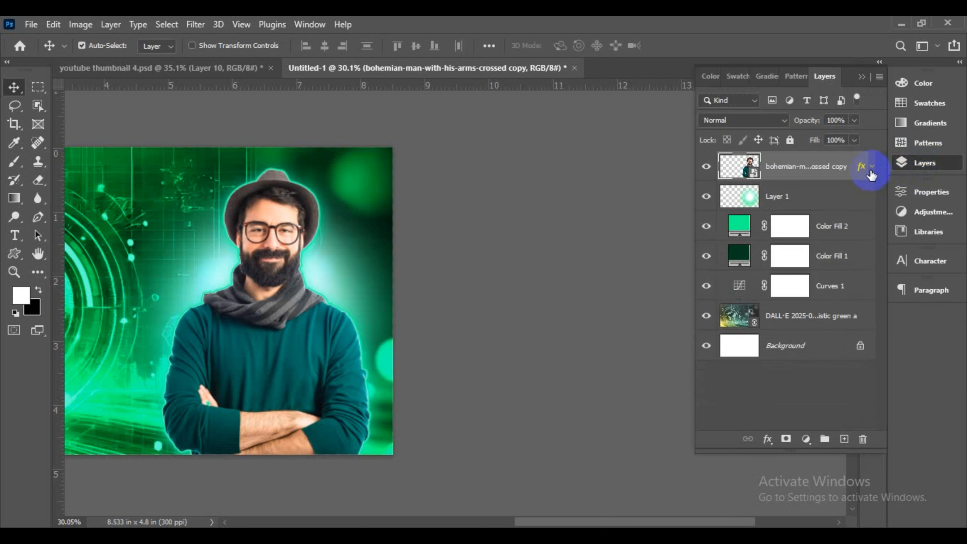
pyautogui.doubleClick(845, 171)
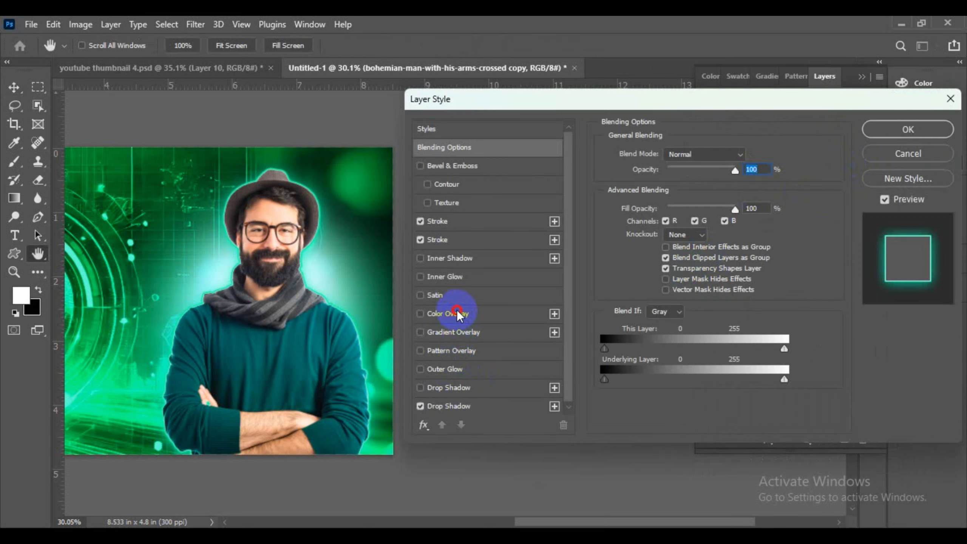
pyautogui.click(448, 313)
pyautogui.click(420, 314)
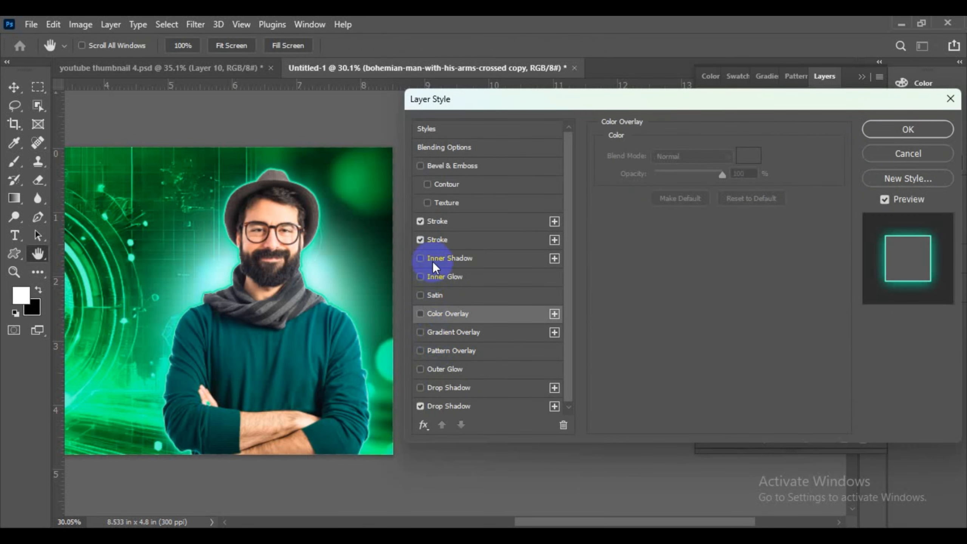
pyautogui.click(487, 280)
# Step: Set the man's inner glow color to bright green #00ff84
pyautogui.click(637, 205)
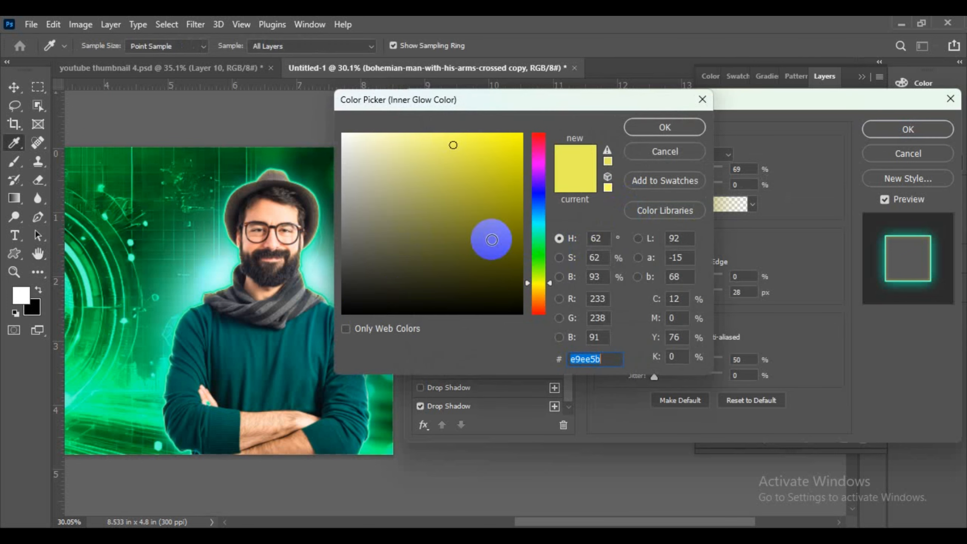
pyautogui.click(184, 303)
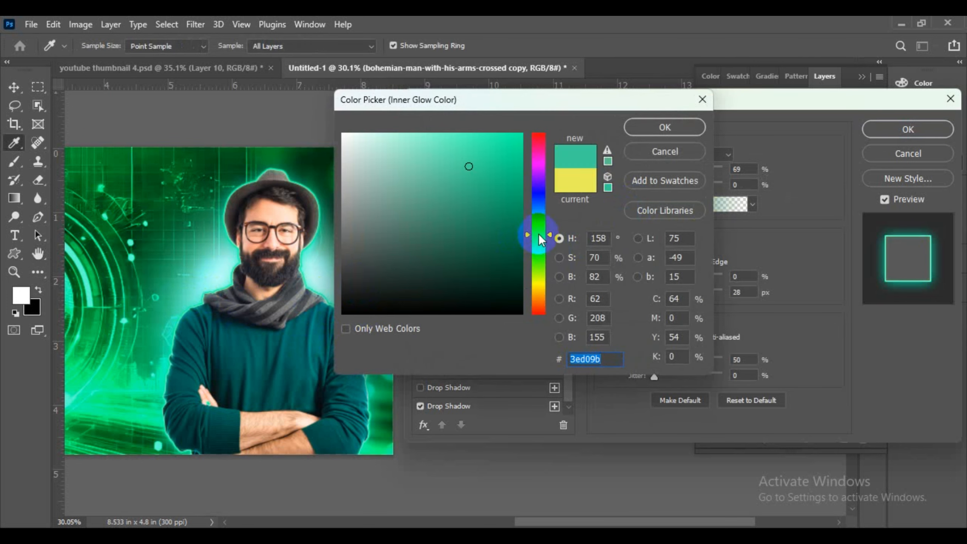
pyautogui.moveTo(541, 238); pyautogui.dragTo(541, 241)
pyautogui.click(541, 238)
pyautogui.moveTo(503, 167); pyautogui.dragTo(523, 133)
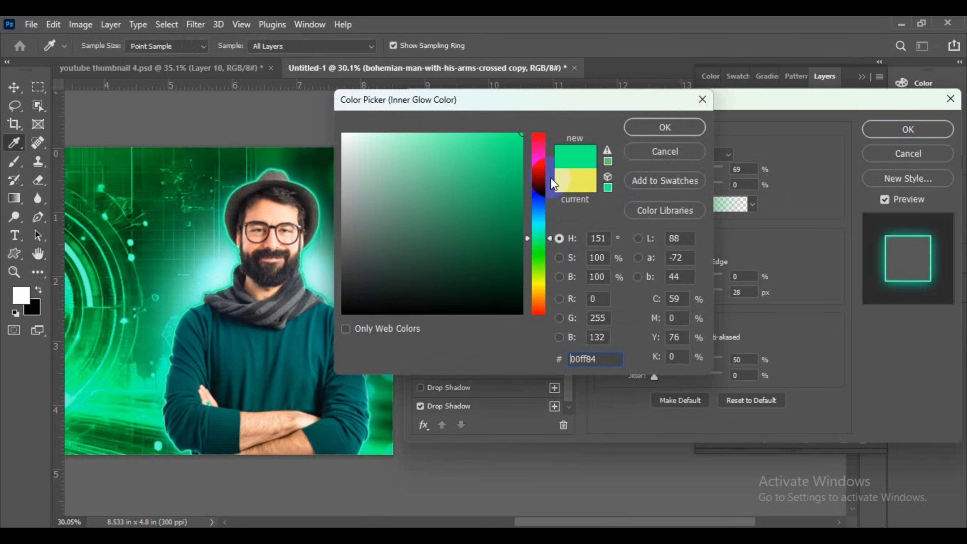
pyautogui.click(665, 128)
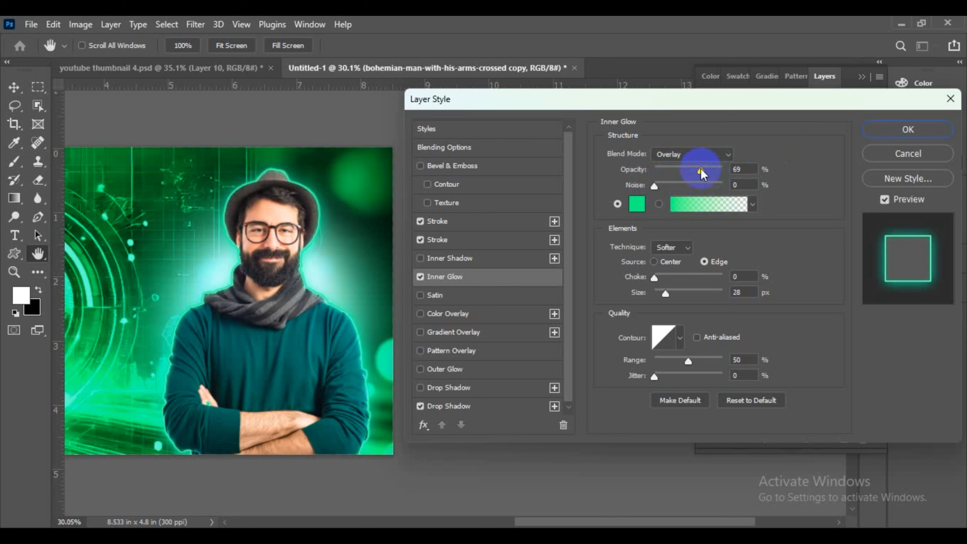
# Step: Set the inner glow's opacity to 64%, increase its size to about 59 px or slightly more, and apply the style
pyautogui.moveTo(722, 171); pyautogui.dragTo(702, 177)
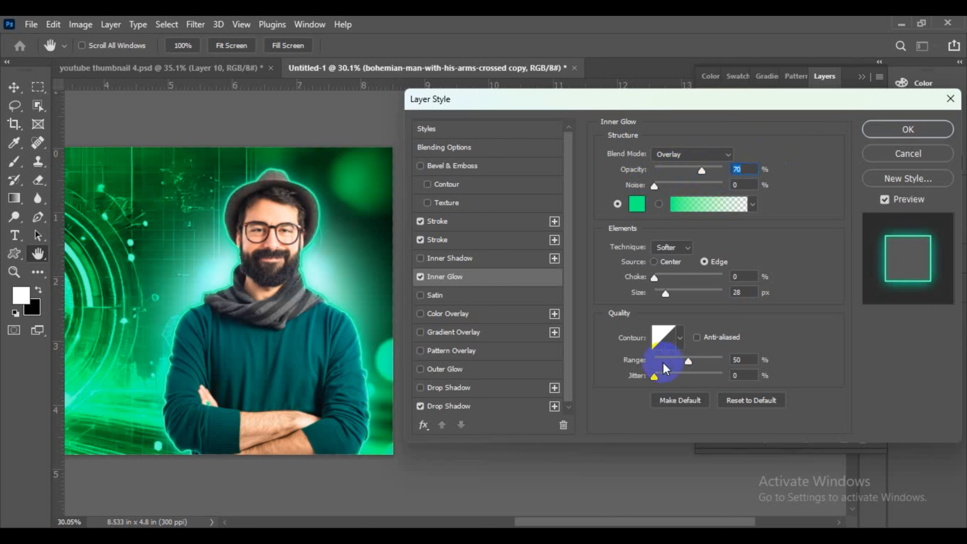
pyautogui.moveTo(667, 293); pyautogui.dragTo(678, 294)
pyautogui.moveTo(702, 173)
pyautogui.mouseDown()
pyautogui.moveTo(711, 180)
pyautogui.moveTo(699, 181)
pyautogui.mouseUp()
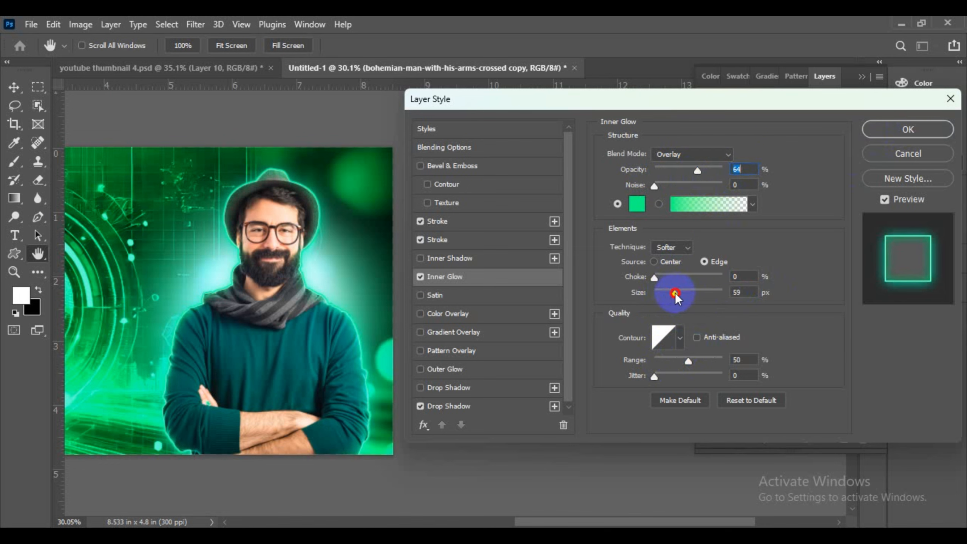
pyautogui.moveTo(676, 294)
pyautogui.mouseDown()
pyautogui.moveTo(719, 294)
pyautogui.moveTo(678, 298)
pyautogui.mouseUp()
pyautogui.click(908, 129)
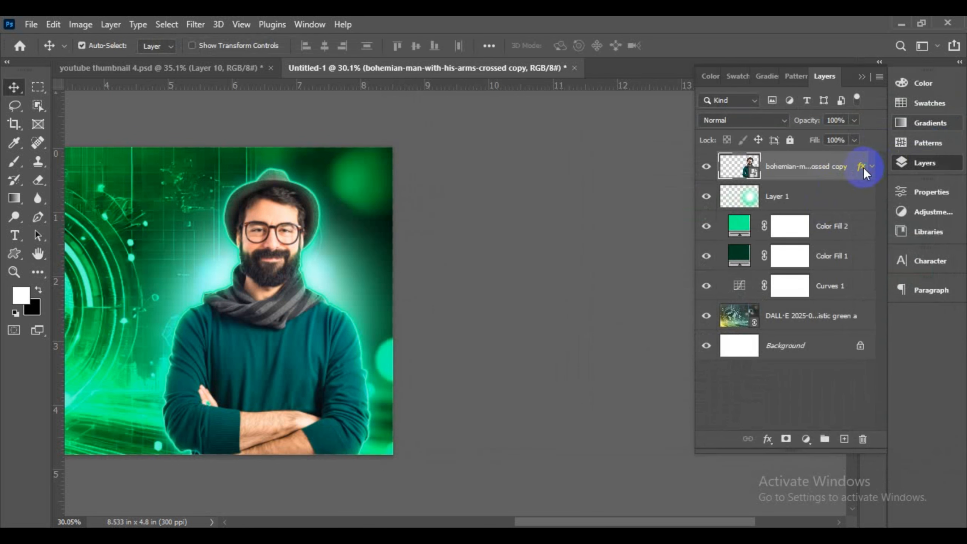
# Step: Convert the man's layer effects into separate layers
pyautogui.rightClick(864, 168)
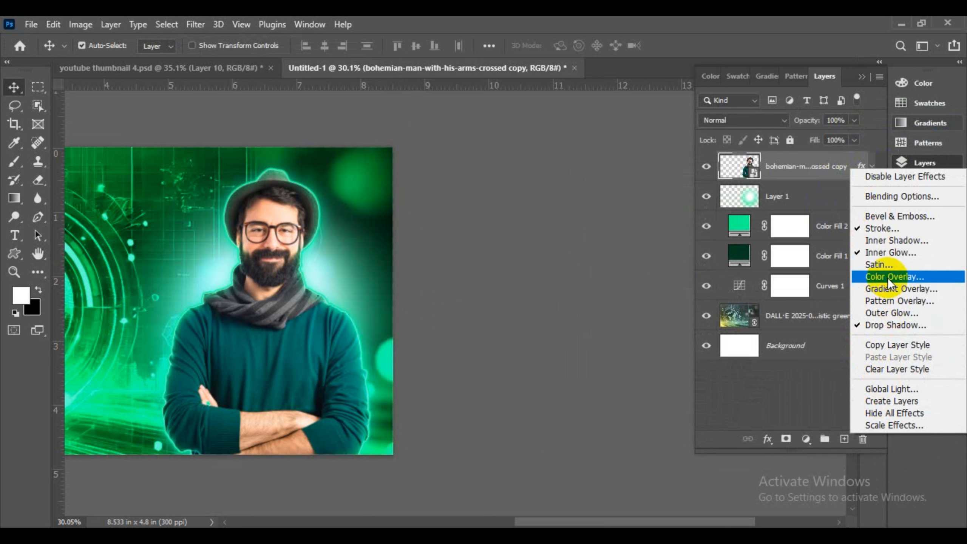
pyautogui.click(891, 401)
pyautogui.click(417, 217)
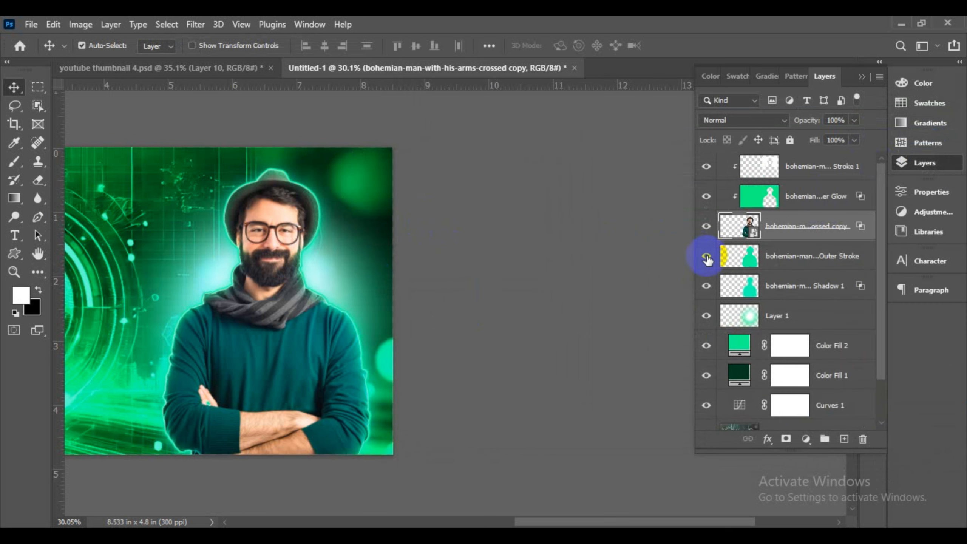
# Step: Add a layer mask to the man's Inner Glow layer and invert it to black
pyautogui.click(794, 196)
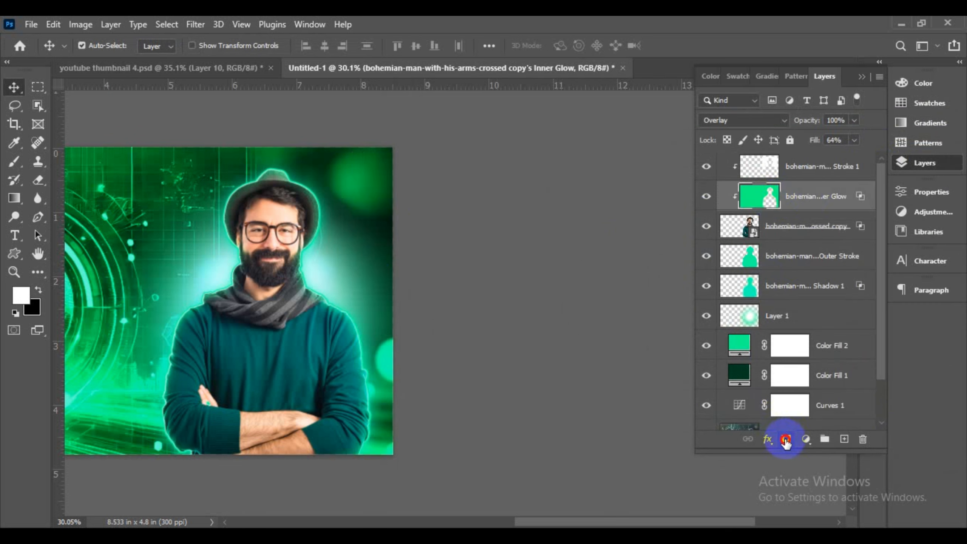
pyautogui.click(786, 439)
pyautogui.hotkey('ctrl', 'i')
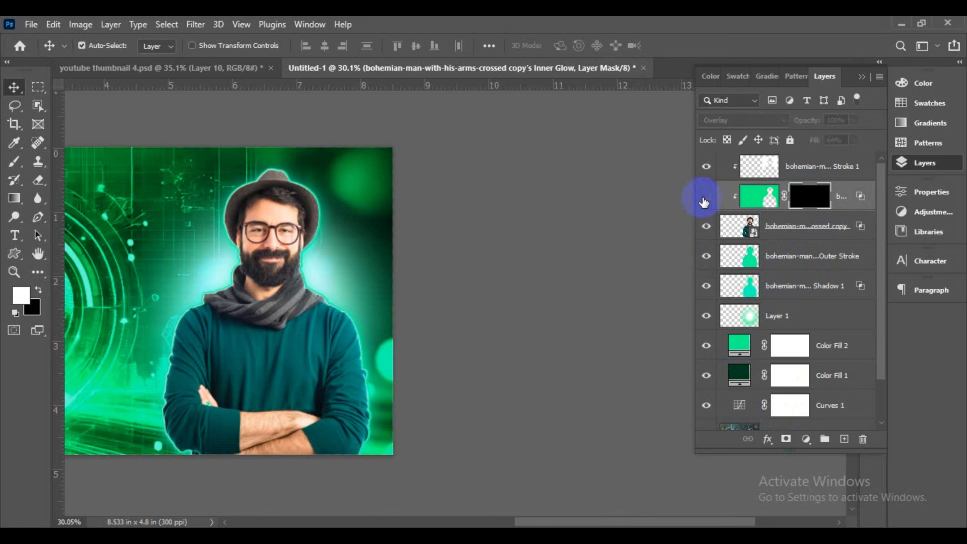
# Step: Paint white on the Inner Glow mask with a soft 250 px brush along the man's arms and shoulders
pyautogui.click(40, 179)
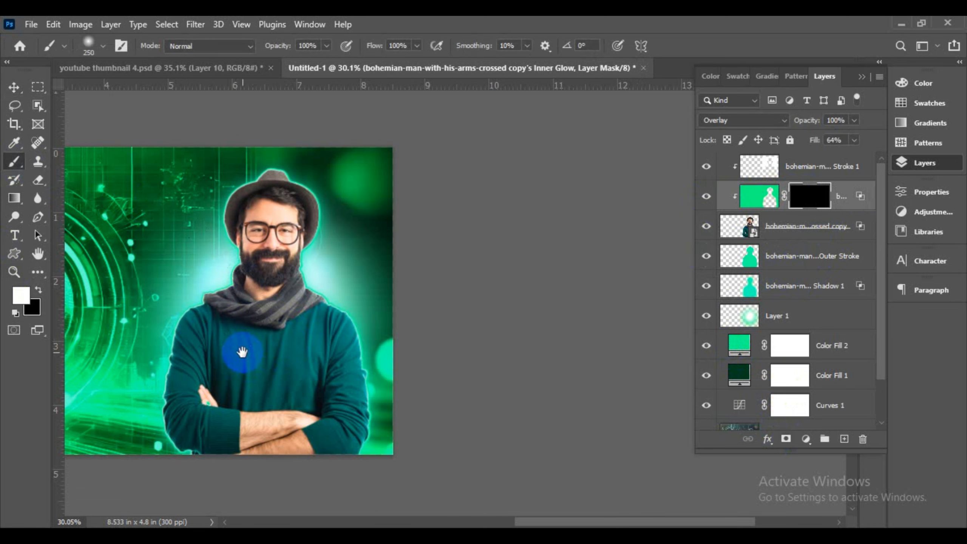
pyautogui.moveTo(242, 352)
pyautogui.mouseDown()
pyautogui.moveTo(410, 277)
pyautogui.moveTo(476, 452)
pyautogui.moveTo(475, 510)
pyautogui.mouseUp()
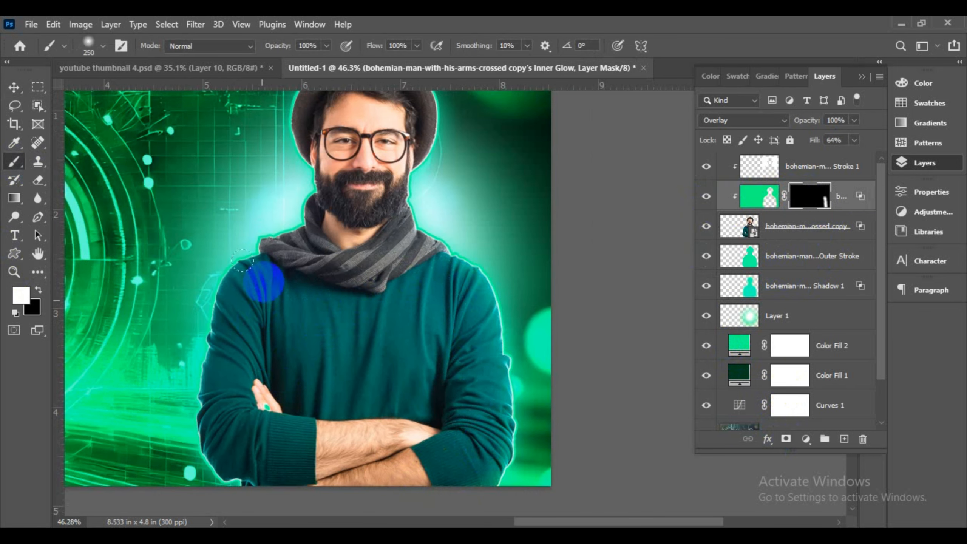
pyautogui.moveTo(242, 261)
pyautogui.mouseDown()
pyautogui.moveTo(212, 451)
pyautogui.moveTo(258, 312)
pyautogui.moveTo(272, 229)
pyautogui.mouseUp()
pyautogui.moveTo(443, 246); pyautogui.dragTo(482, 314)
pyautogui.moveTo(404, 229)
pyautogui.mouseDown()
pyautogui.moveTo(460, 295)
pyautogui.moveTo(410, 371)
pyautogui.mouseUp()
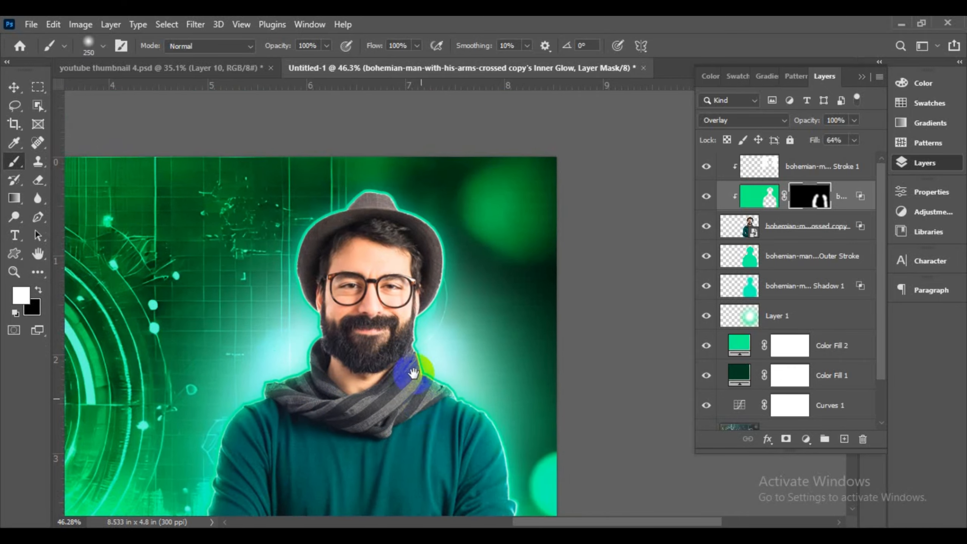
# Step: Reveal the inner glow along the edges of the man's scarf, face and hat by painting the mask with a 150 px white brush
pyautogui.scroll(10, 403, 354)
pyautogui.press('[')
pyautogui.press('[')
pyautogui.press('[')
pyautogui.moveTo(461, 312); pyautogui.dragTo(454, 354)
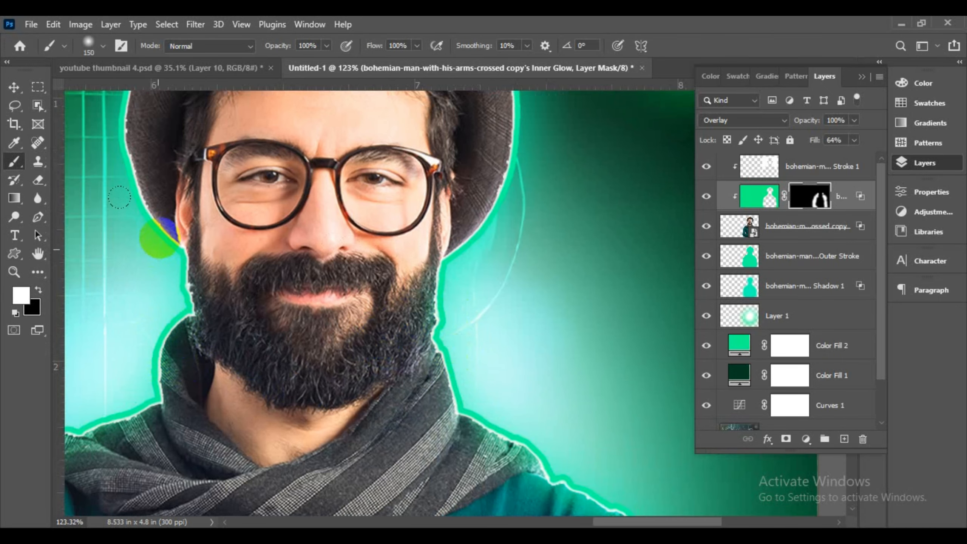
pyautogui.moveTo(289, 353); pyautogui.dragTo(415, 523)
pyautogui.moveTo(438, 128); pyautogui.dragTo(531, 162)
pyautogui.moveTo(616, 247); pyautogui.dragTo(624, 426)
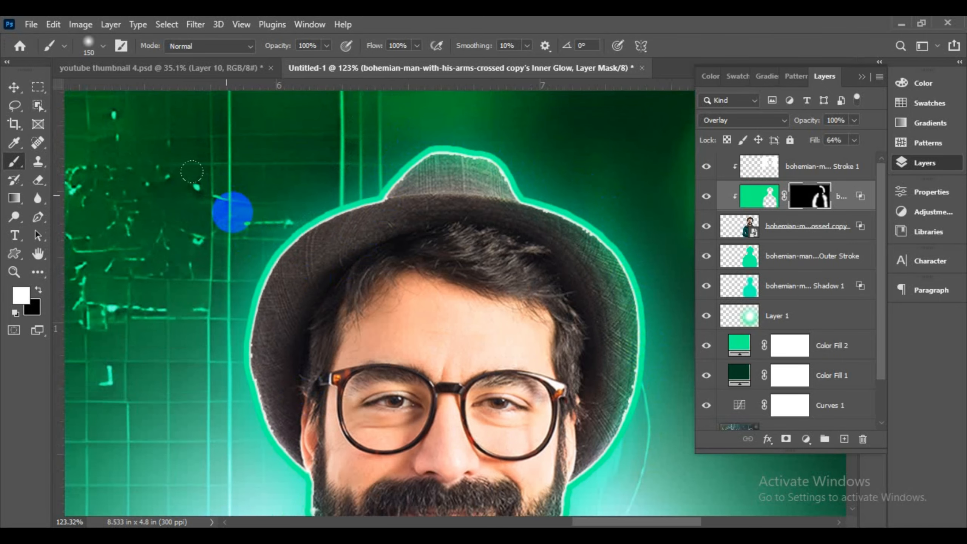
pyautogui.moveTo(333, 212)
pyautogui.mouseDown()
pyautogui.moveTo(249, 384)
pyautogui.moveTo(256, 427)
pyautogui.mouseUp()
pyautogui.moveTo(194, 470); pyautogui.dragTo(194, 414)
pyautogui.scroll(-10, 250, 401)
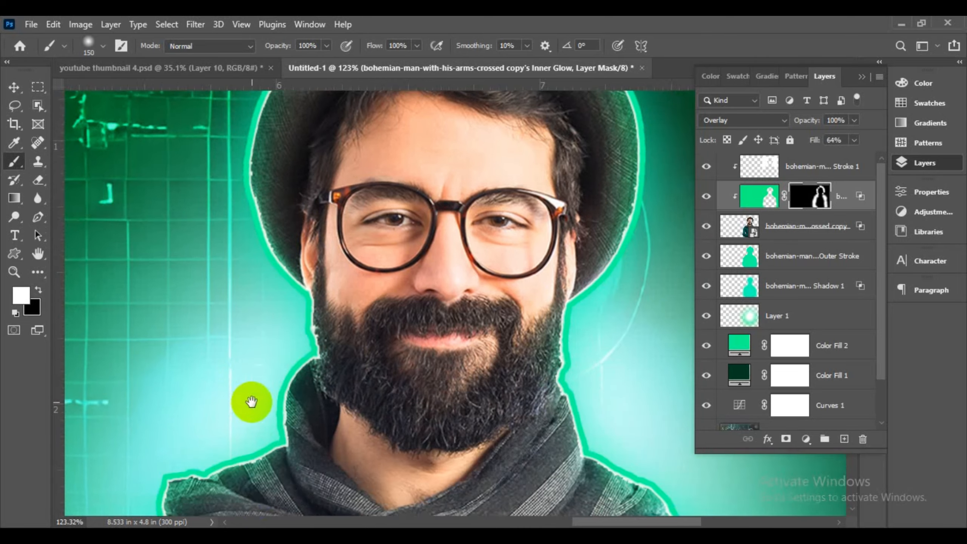
pyautogui.scroll(-2, 392, 278)
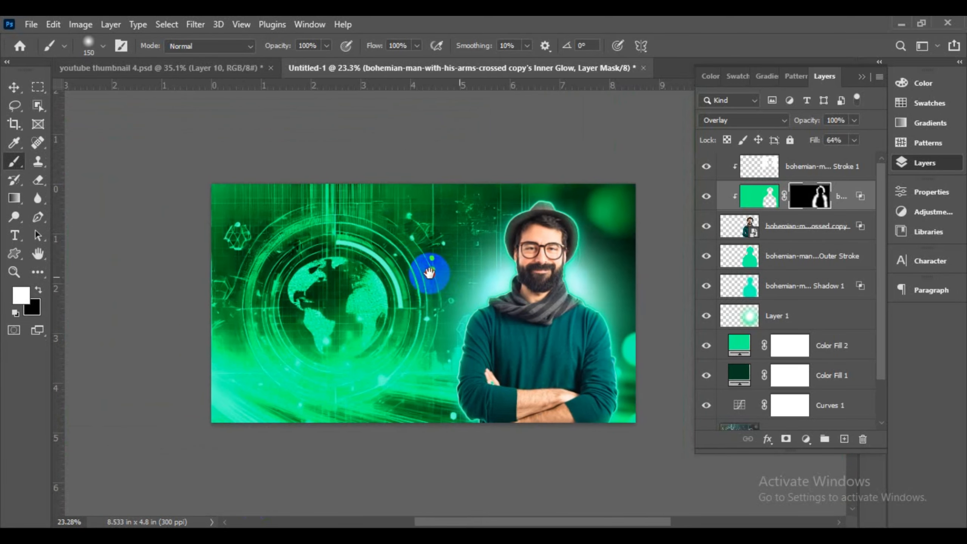
# Step: Group all the man's layers from Inner Stroke 1 down to Drop Shadow 1 and toggle the group's visibility to check it
pyautogui.click(789, 173)
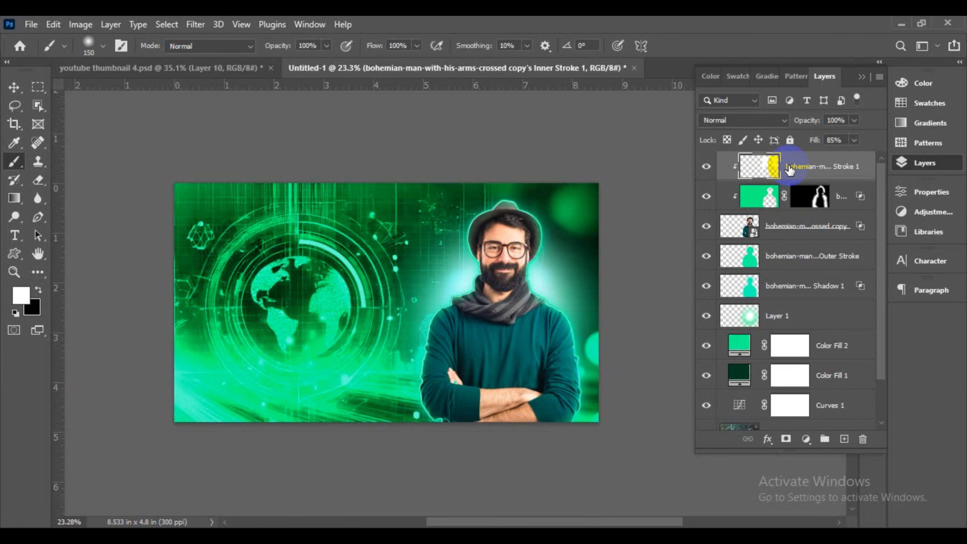
pyautogui.click(803, 290)
pyautogui.keyDown('ctrl'); pyautogui.click(825, 170); pyautogui.keyUp('ctrl')
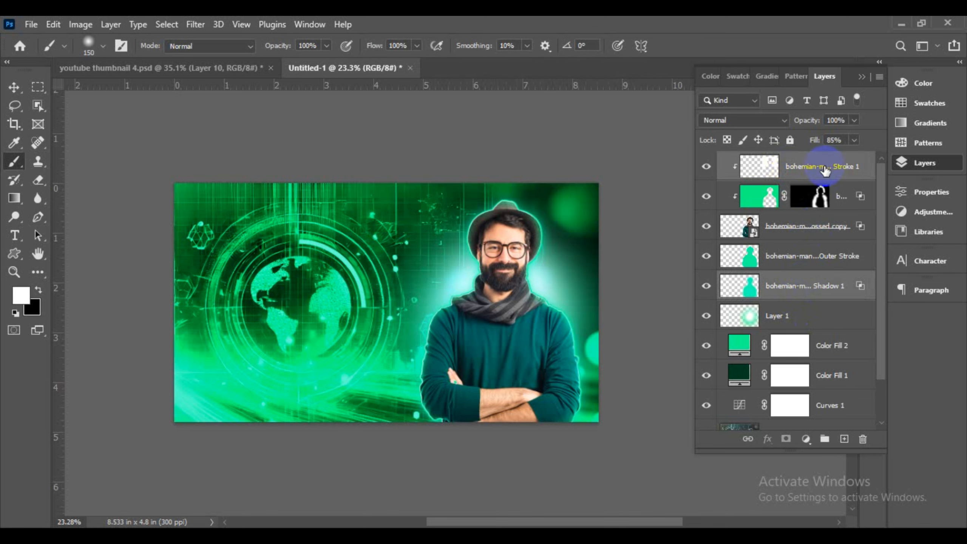
pyautogui.click(821, 172)
pyautogui.keyDown('shift'); pyautogui.click(817, 289); pyautogui.keyUp('shift')
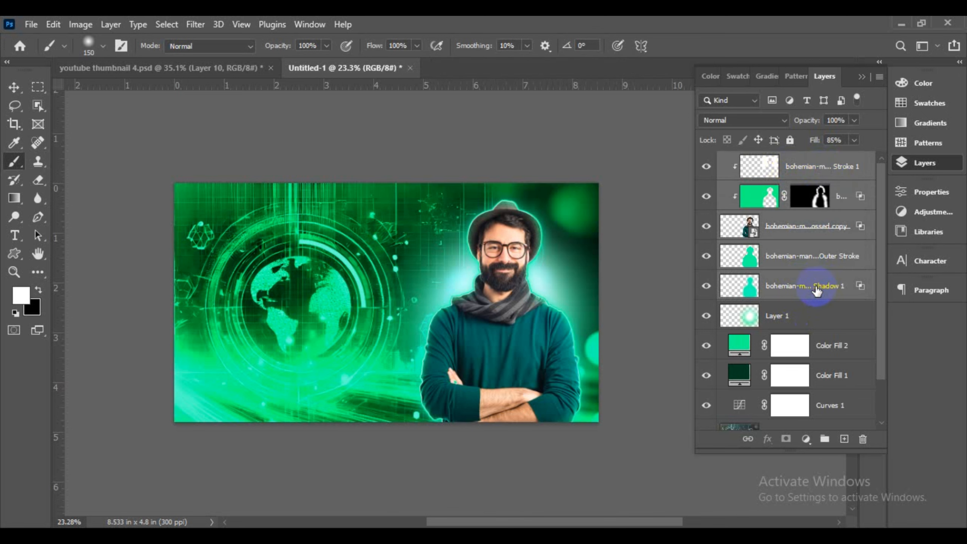
pyautogui.hotkey('ctrl', 'g')
pyautogui.click(707, 164)
pyautogui.click(707, 164)
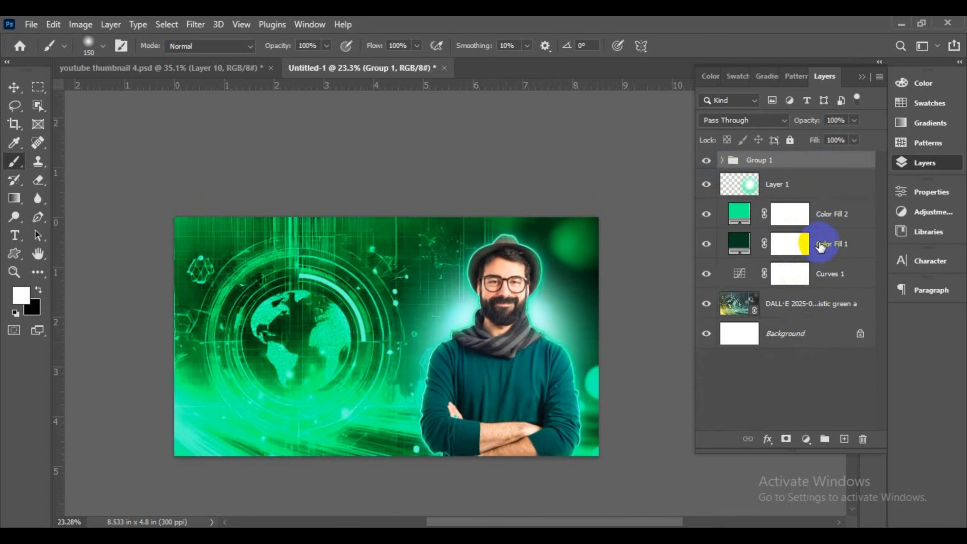
# Step: Examine the layers of the finished youtube thumbnail 4.psd design and return to the Untitled-1 document
pyautogui.click(201, 66)
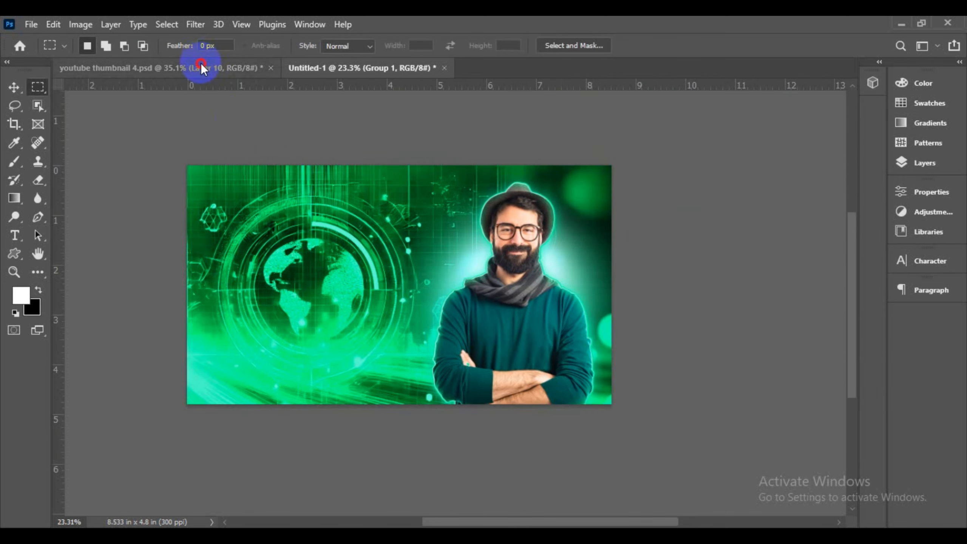
pyautogui.click(922, 164)
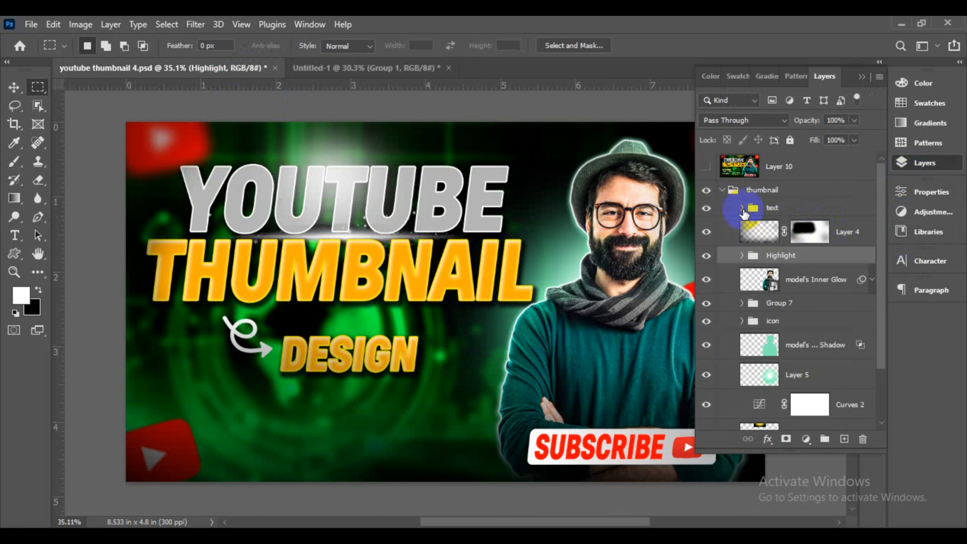
pyautogui.click(925, 163)
pyautogui.click(364, 68)
pyautogui.scroll(-2, 452, 380)
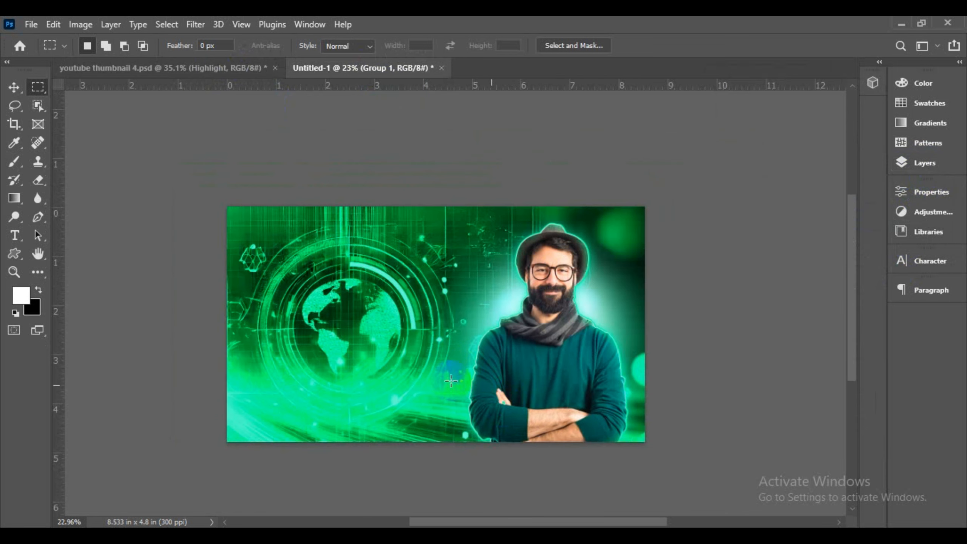
# Step: Add a new layer above Group 1 and choose the Basics foreground-to-transparent preset for the Gradient tool
pyautogui.click(924, 162)
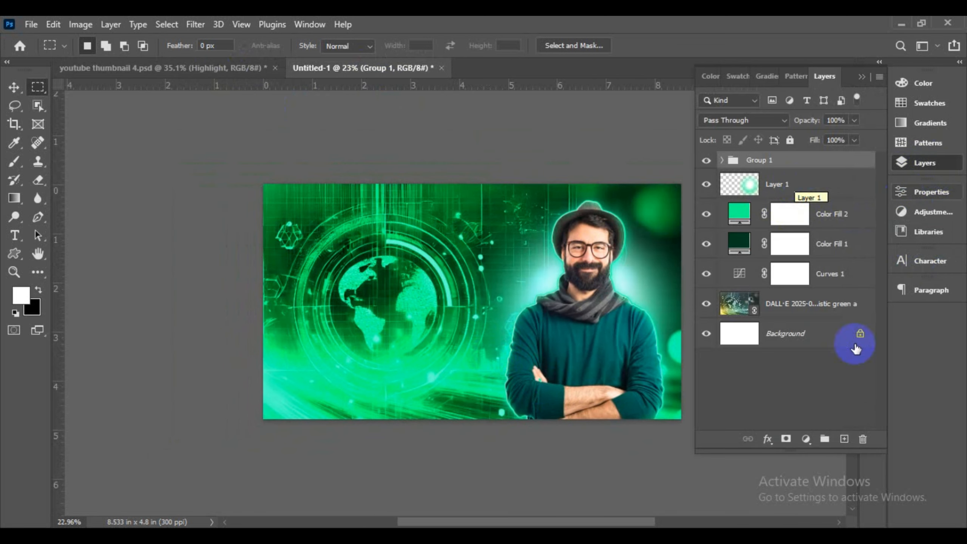
pyautogui.click(845, 440)
pyautogui.click(927, 175)
pyautogui.click(17, 198)
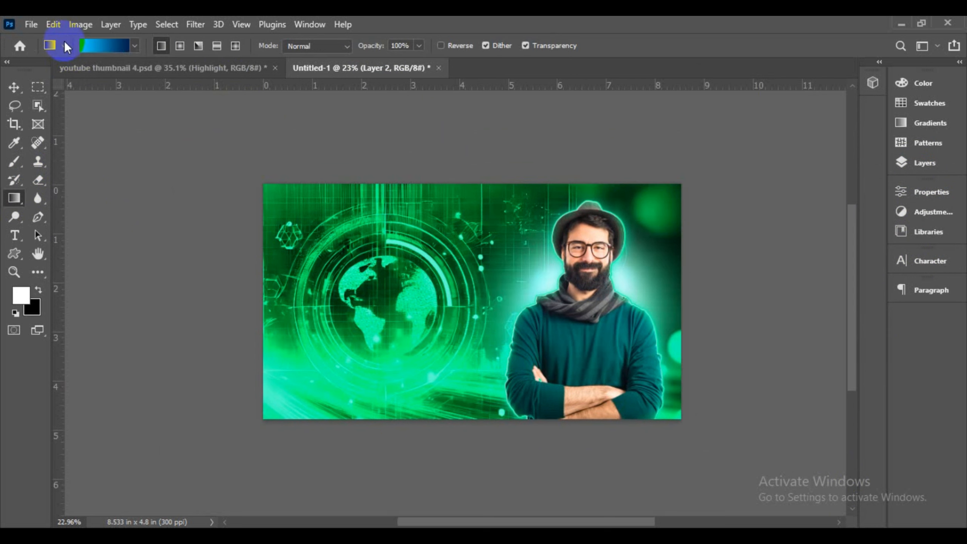
pyautogui.click(64, 45)
pyautogui.click(135, 46)
pyautogui.click(32, 72)
pyautogui.click(72, 94)
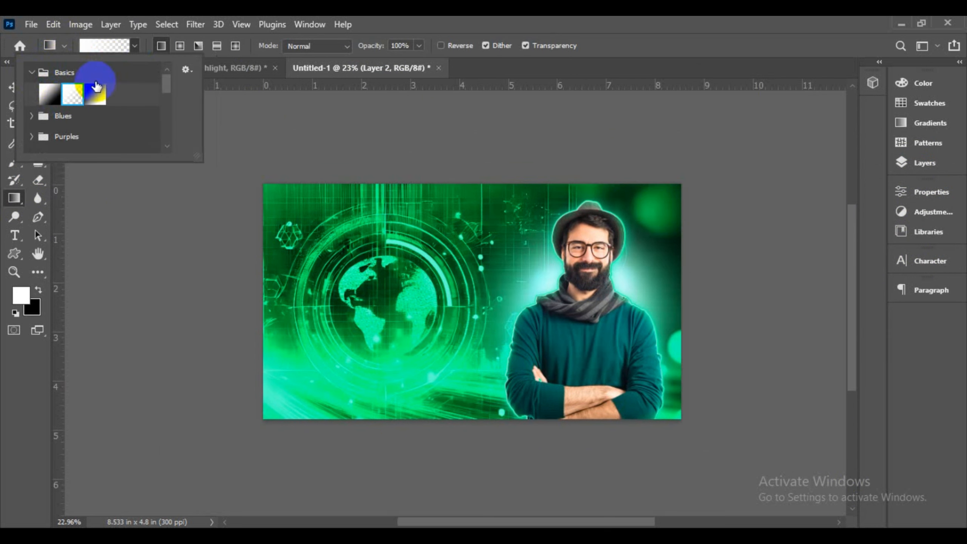
# Step: Open the gradient for editing and bring up the color settings of its first color stop
pyautogui.click(104, 46)
pyautogui.doubleClick(515, 327)
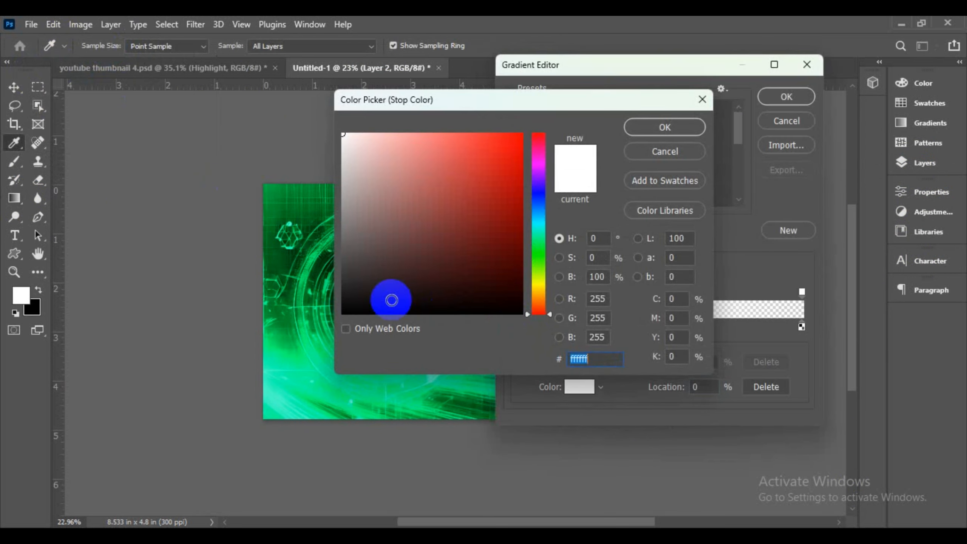